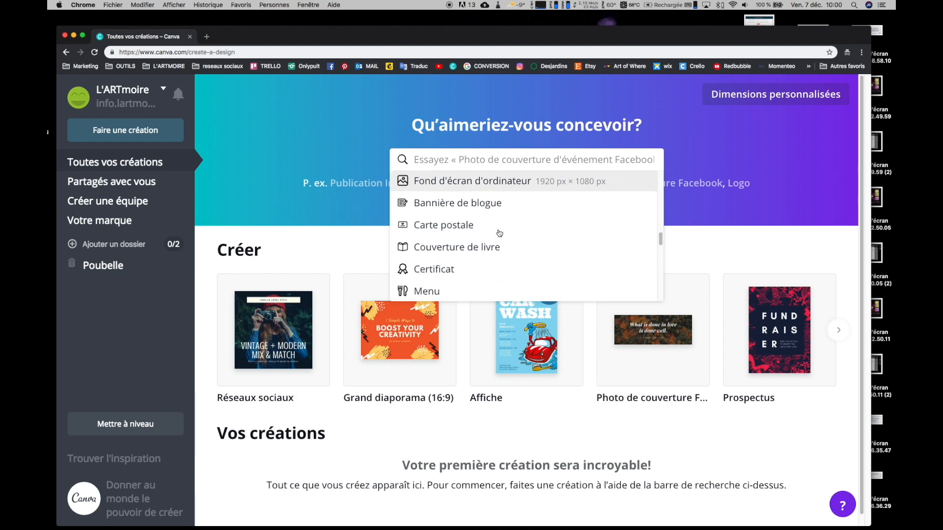
Look through the available design types and create a blank Facebook post design (Publication Facebook)
scroll(500, 233, "down", 12)
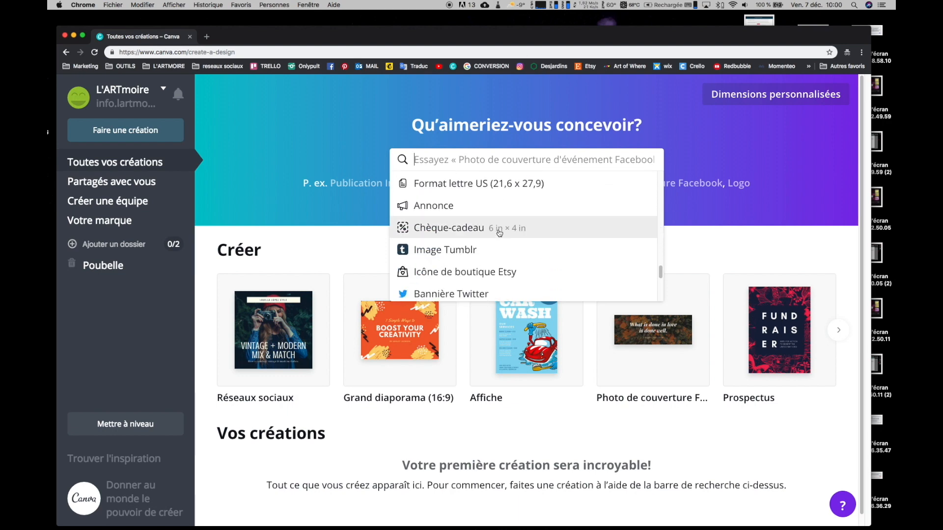
scroll(502, 274, "up", 15)
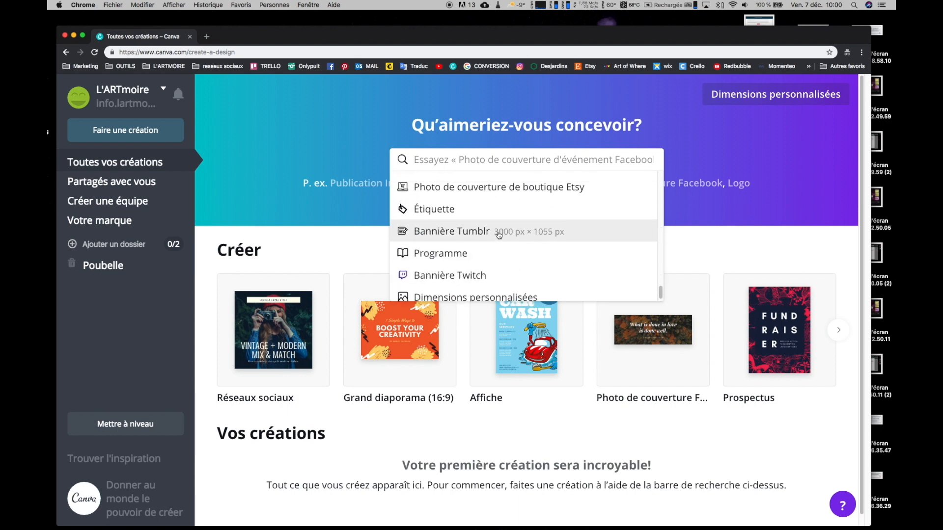
scroll(498, 238, "up", 12)
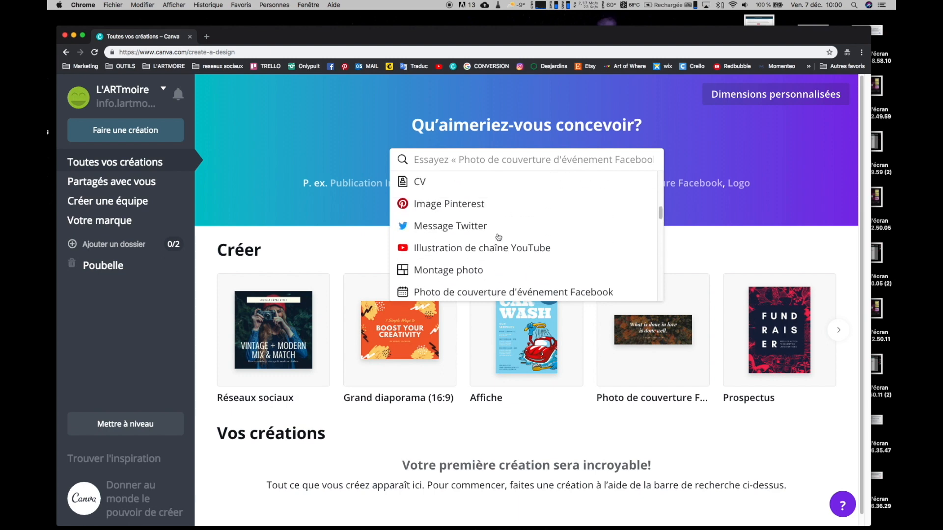
scroll(498, 237, "up", 3)
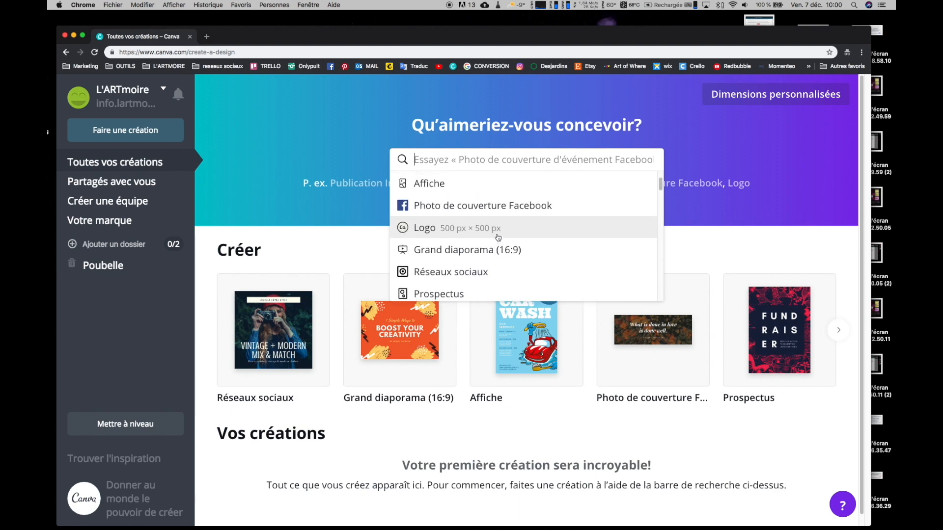
left_click(481, 210)
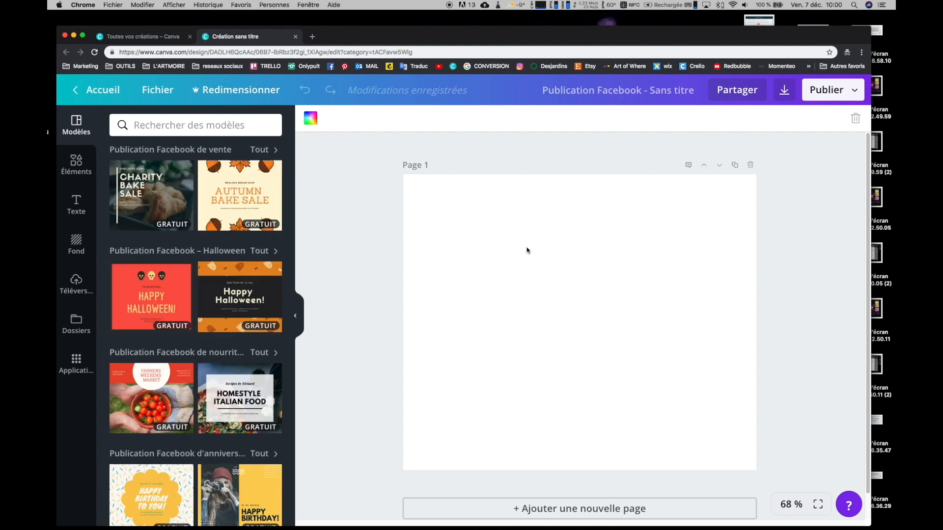
Find the "Life's Better with Coffee" template among all the Facebook post templates and apply it to the page
scroll(214, 212, "down", 4)
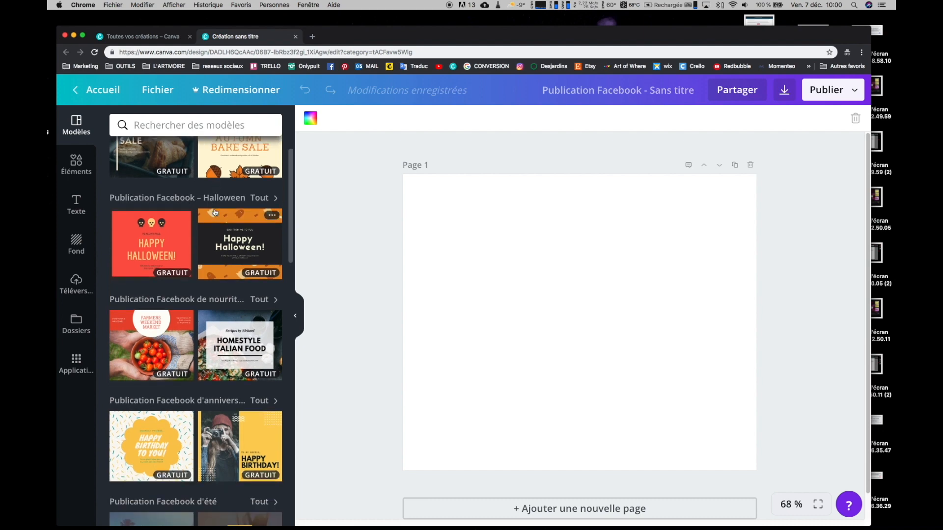
scroll(214, 212, "down", 8)
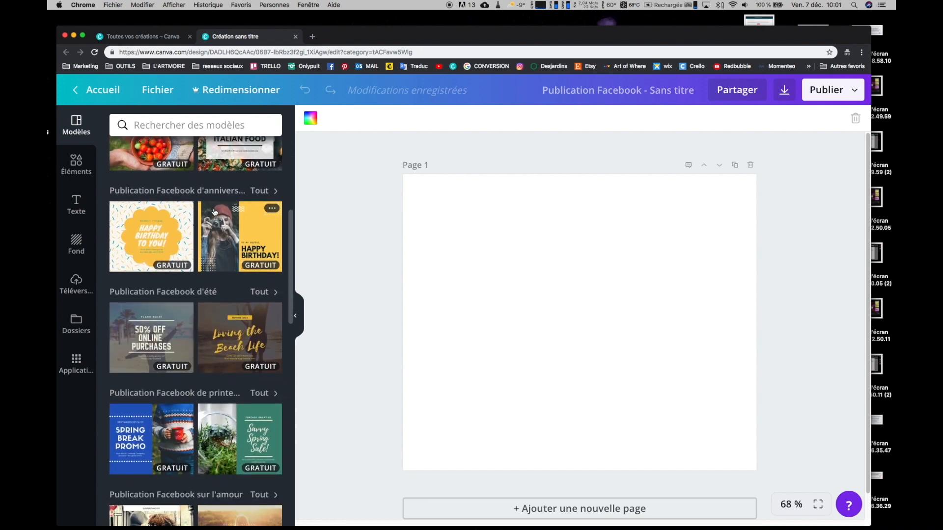
scroll(214, 212, "down", 7)
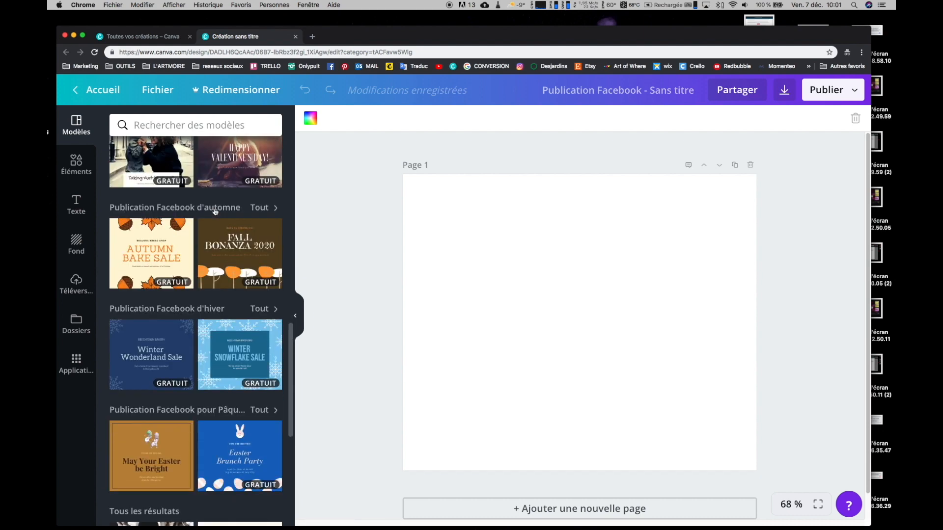
scroll(212, 208, "down", 3)
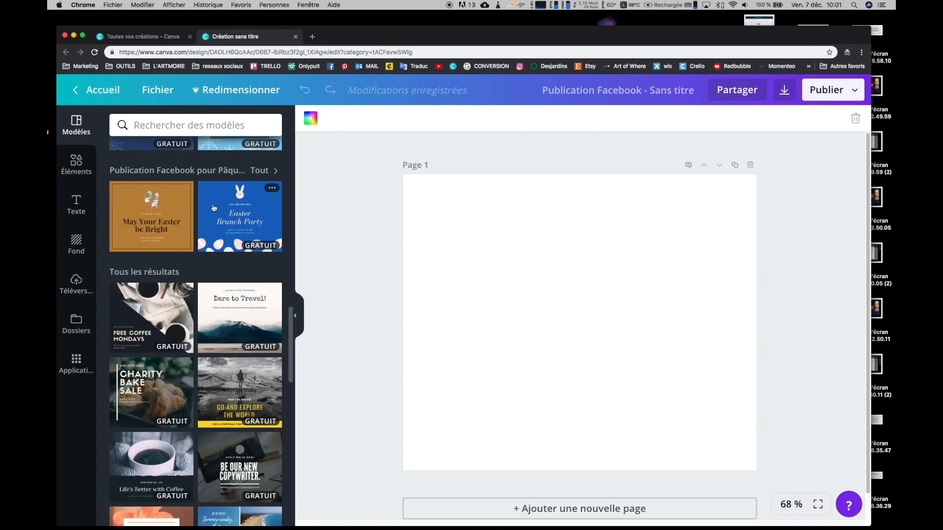
scroll(161, 367, "down", 4)
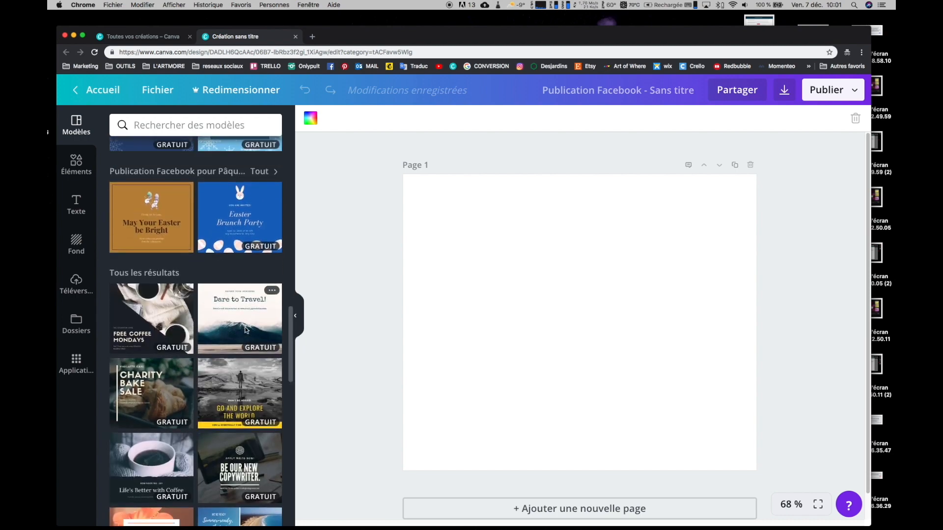
left_click(161, 286)
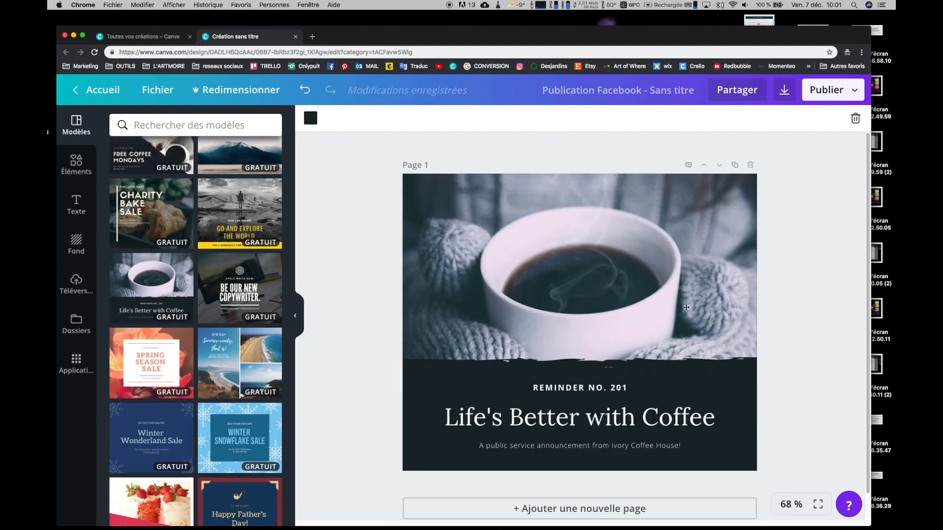
Ungroup the block of three text lines below the coffee photo
left_click(499, 254)
left_click(448, 398)
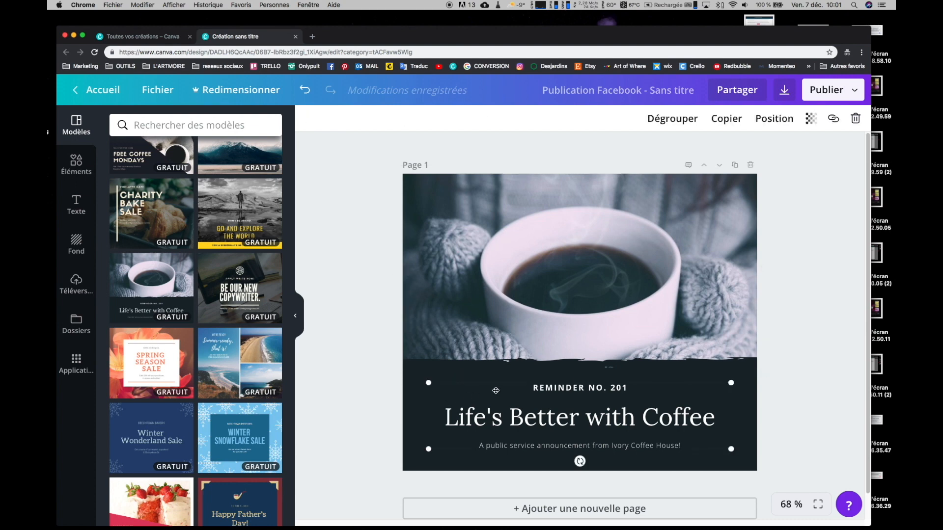
left_click(663, 118)
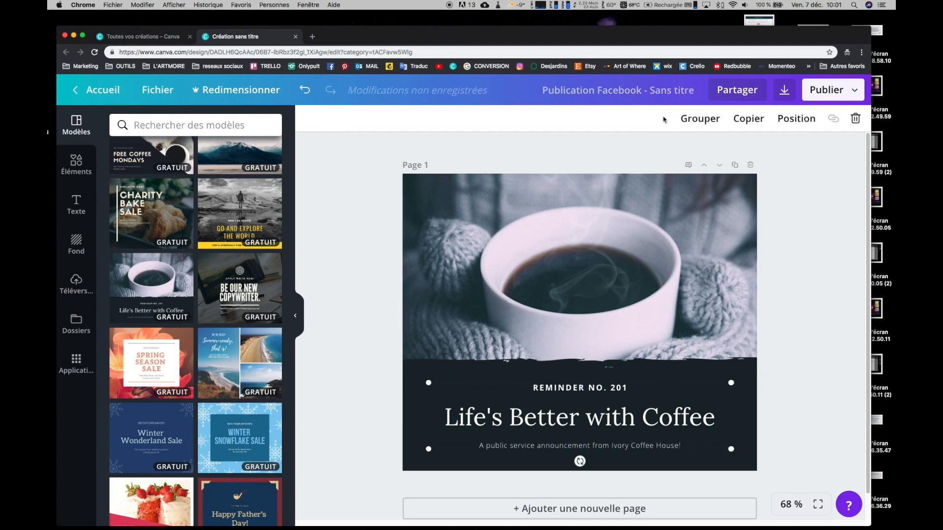
left_click(788, 406)
Replace the main title "Life's Better with Coffee" with "Artiste peintre"
left_click(617, 388)
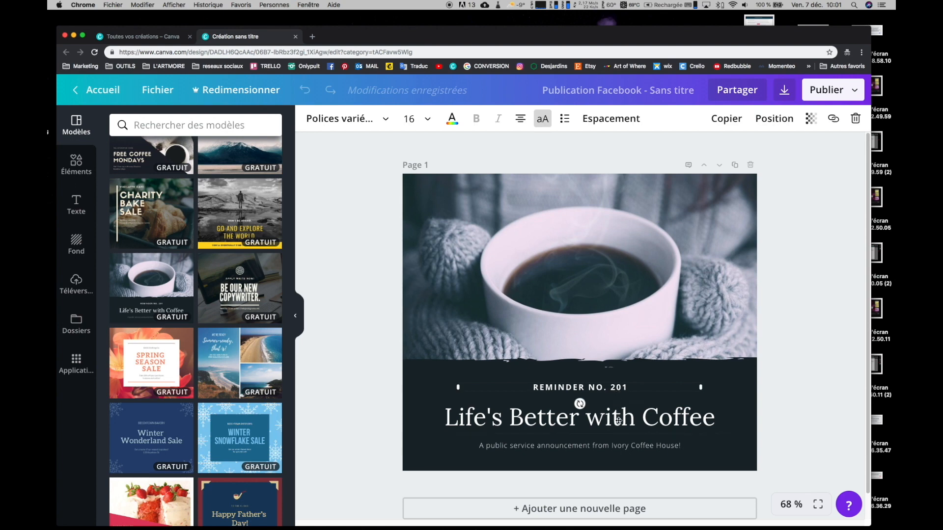
left_click(621, 416)
left_click(592, 445)
left_click(592, 434)
key("super+a")
type("Artiste peintre")
left_click(539, 446)
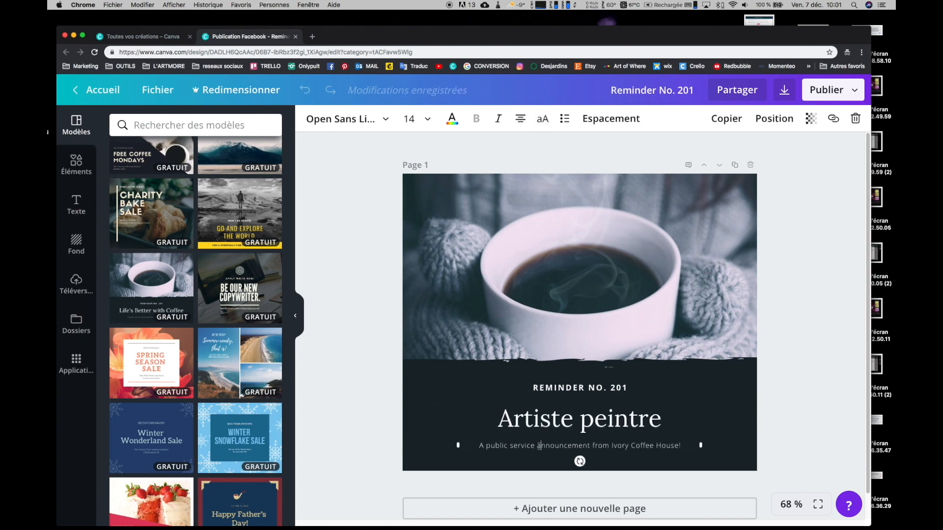
key("super+a")
type("www.lartmoire")
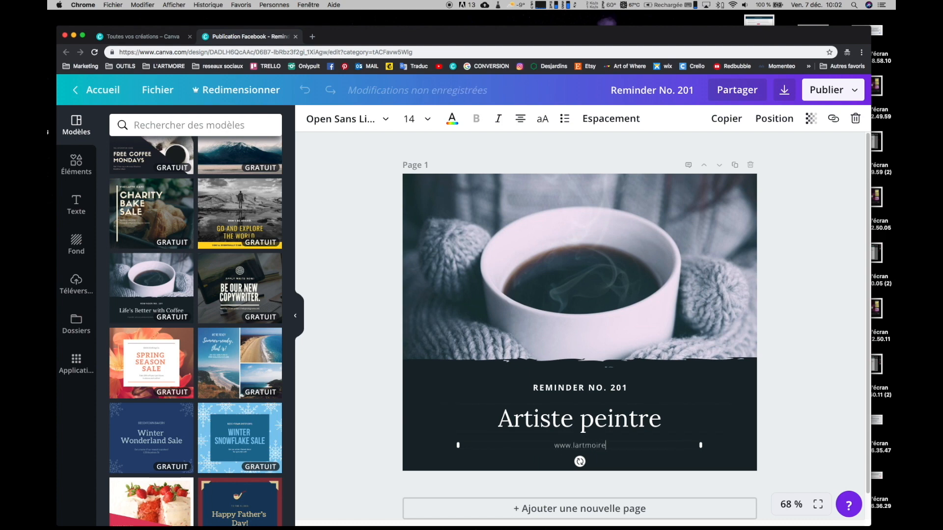
left_click(782, 374)
left_click(611, 389)
left_click(855, 119)
Set the transparency of the dark brush-edged band behind the title to 52
left_click(705, 378)
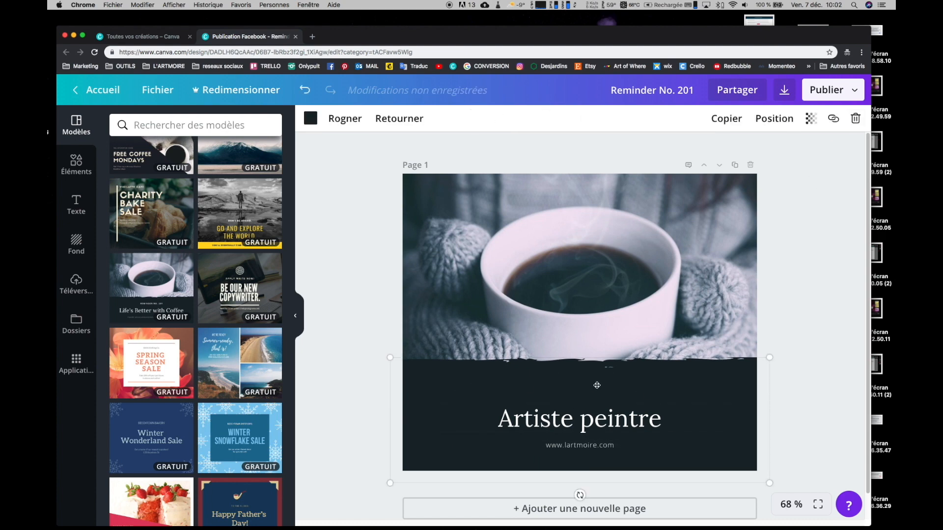
left_click(810, 125)
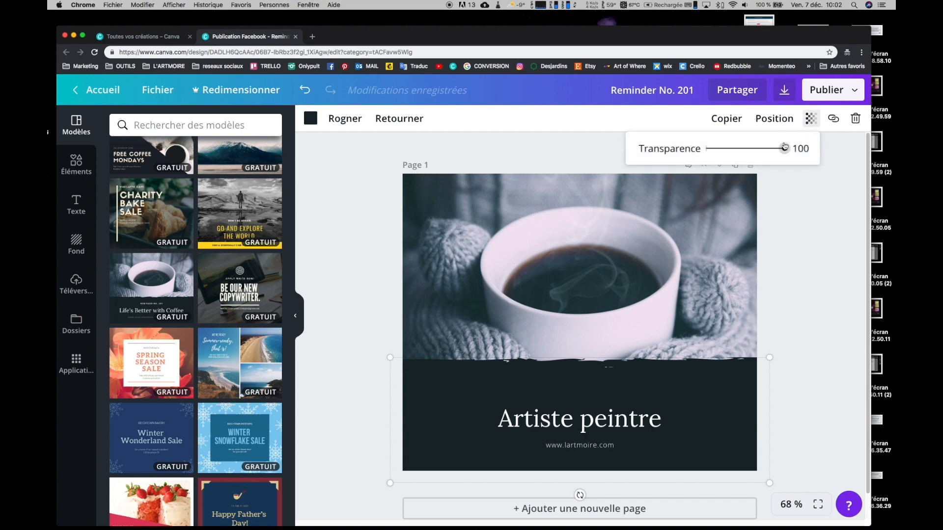
left_click_drag(784, 149, 747, 149)
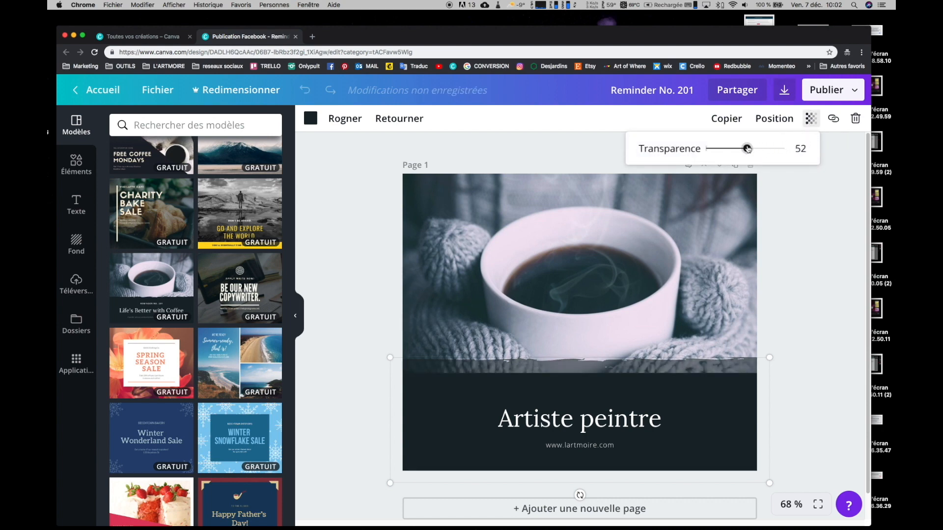
left_click(744, 380)
left_click(756, 285)
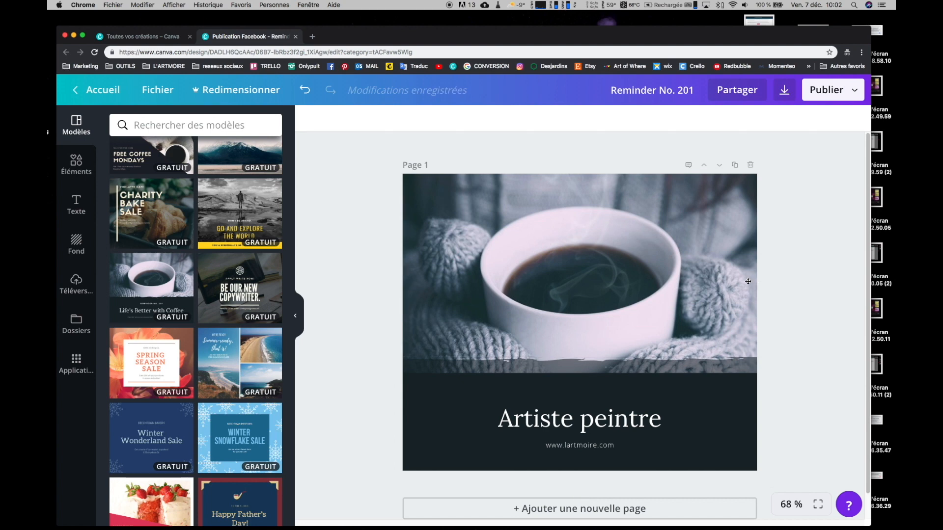
Enlarge the coffee photo to fill the whole page, and readjust the overlaid band's transparency and lower its position with the title
left_click_drag(583, 384, 579, 482)
left_click(710, 387)
left_click(811, 118)
left_click_drag(747, 149, 764, 150)
left_click_drag(668, 381, 648, 418)
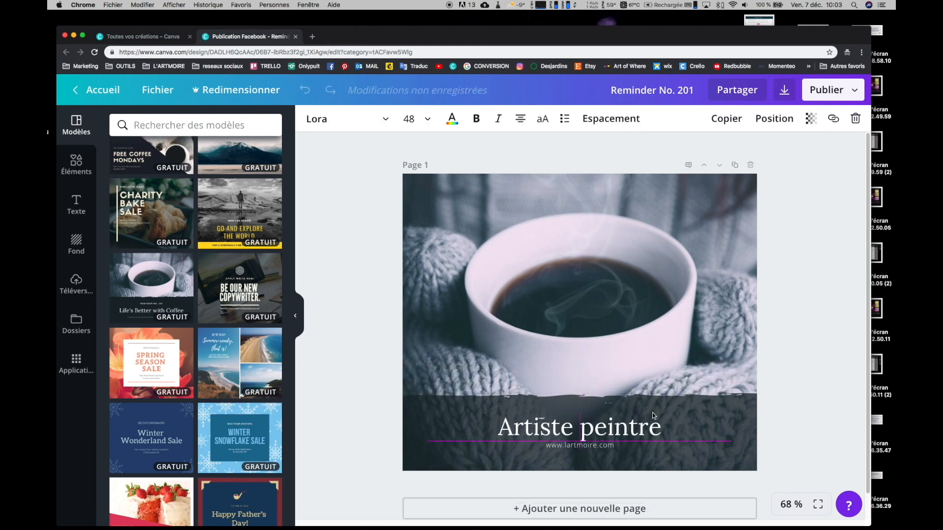
left_click(802, 399)
Recolour the band behind the title with the dark blue-grey brand colour
left_click(652, 411)
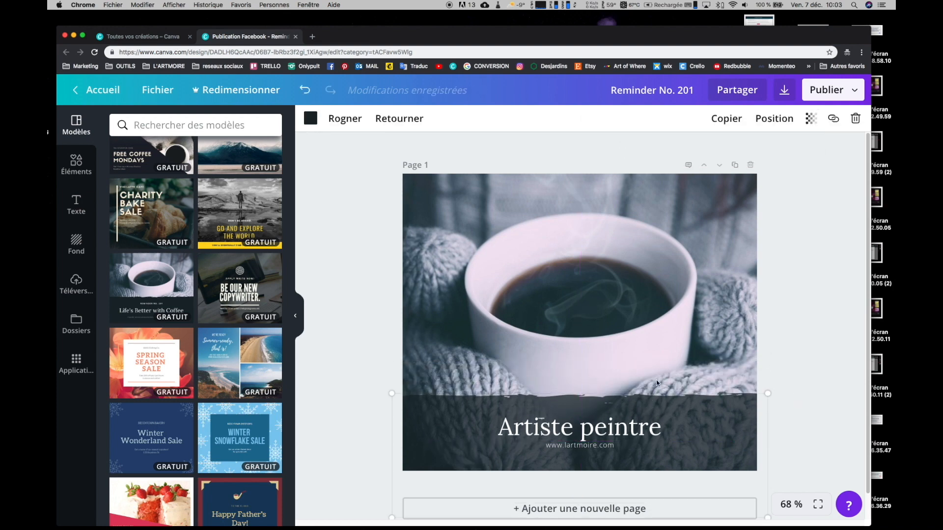
left_click(310, 118)
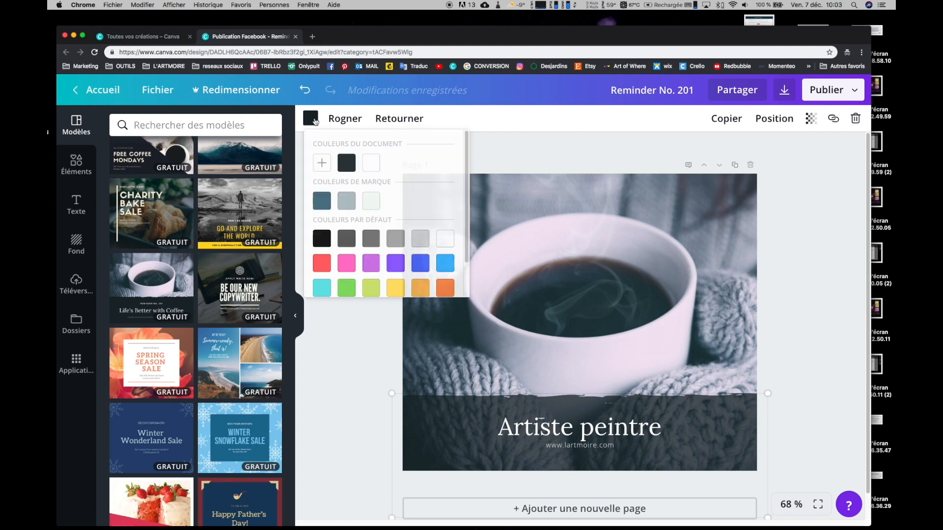
left_click(322, 201)
left_click(346, 200)
left_click(323, 204)
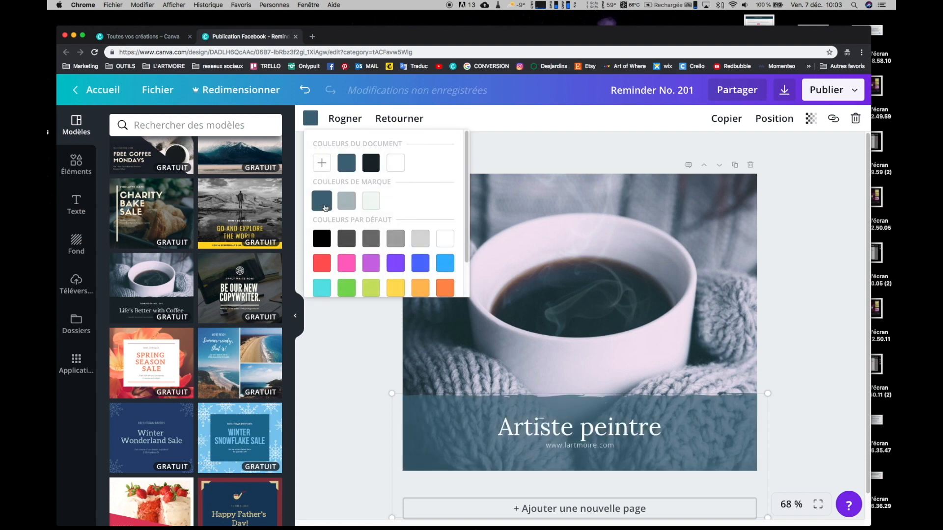
left_click(838, 275)
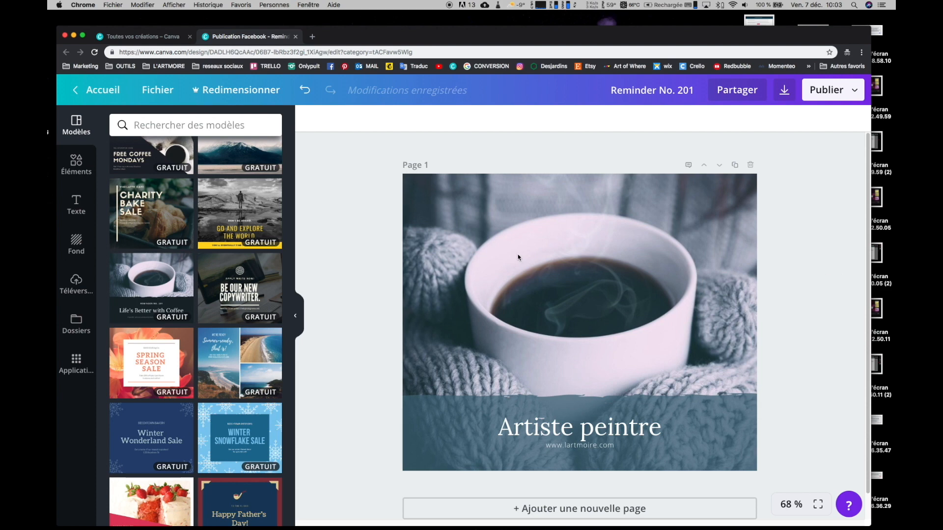
Add a custom document colour for the band and shift its hue to the blue #43537d
left_click(579, 450)
left_click(430, 404)
left_click(311, 118)
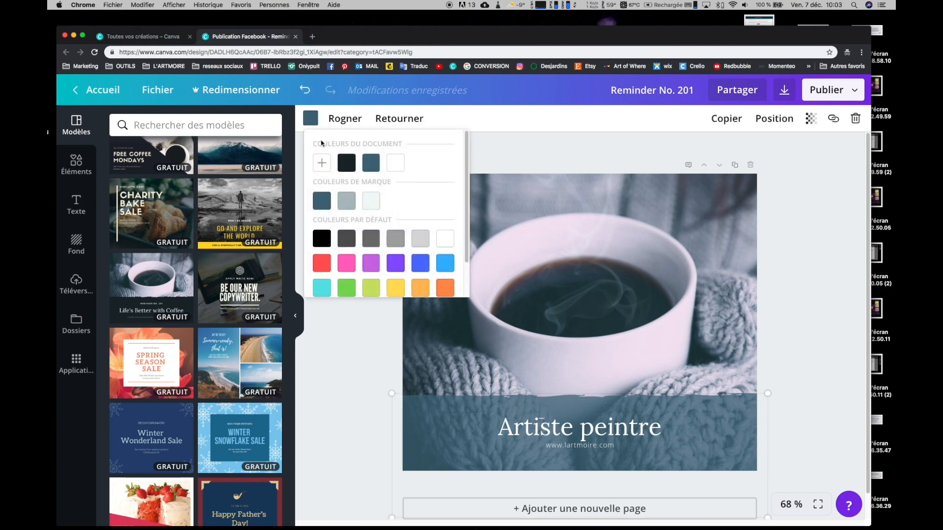
left_click(322, 164)
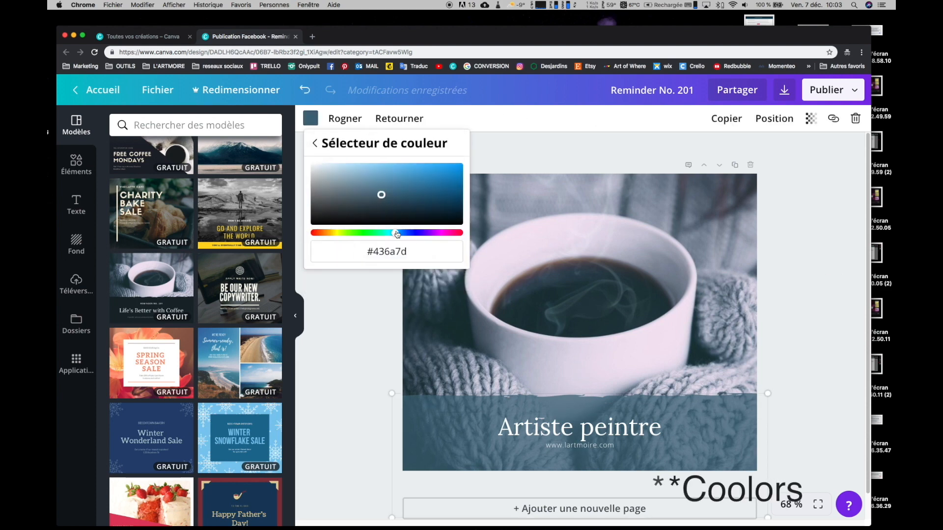
left_click_drag(396, 234, 405, 234)
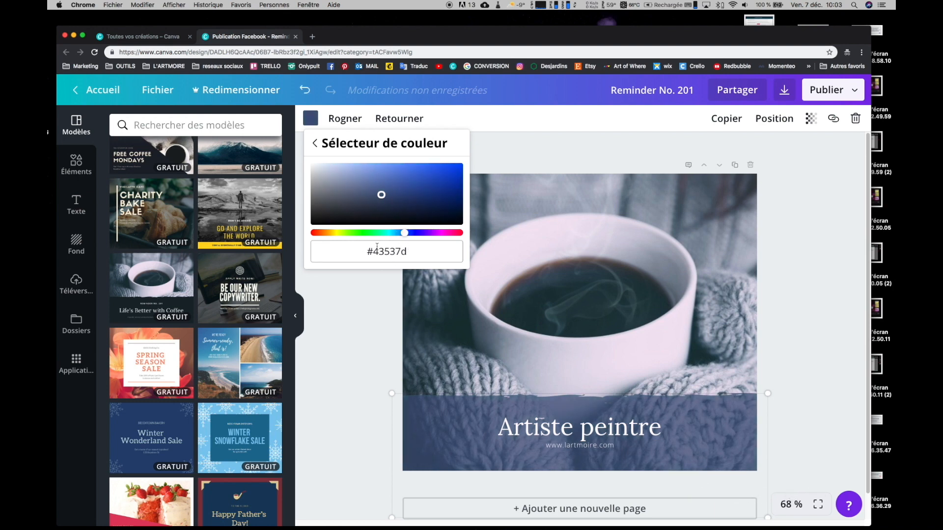
left_click_drag(396, 251, 366, 252)
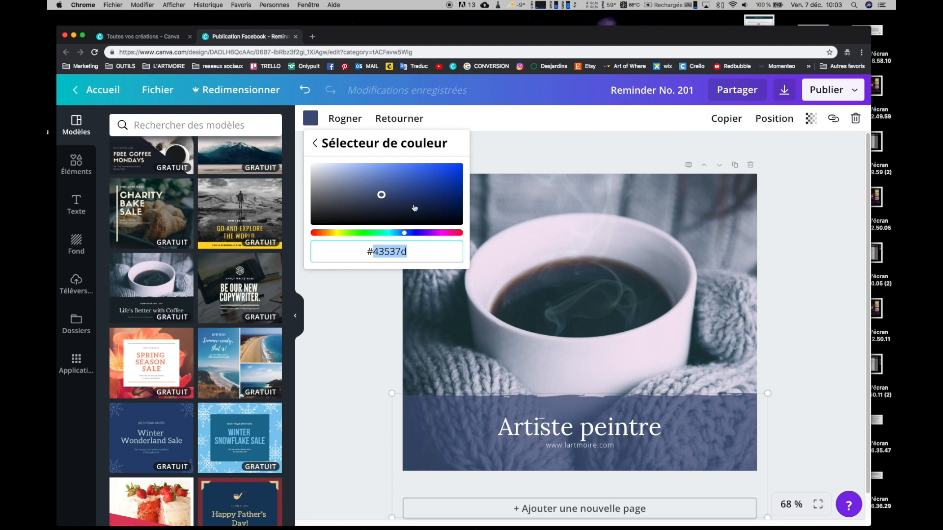
Try other hues and shades for the band's custom colour, settling on a dark purplish grey
left_click(416, 233)
left_click(396, 233)
left_click(421, 204)
left_click(406, 233)
left_click(396, 208)
left_click(350, 204)
left_click(361, 208)
left_click(772, 206)
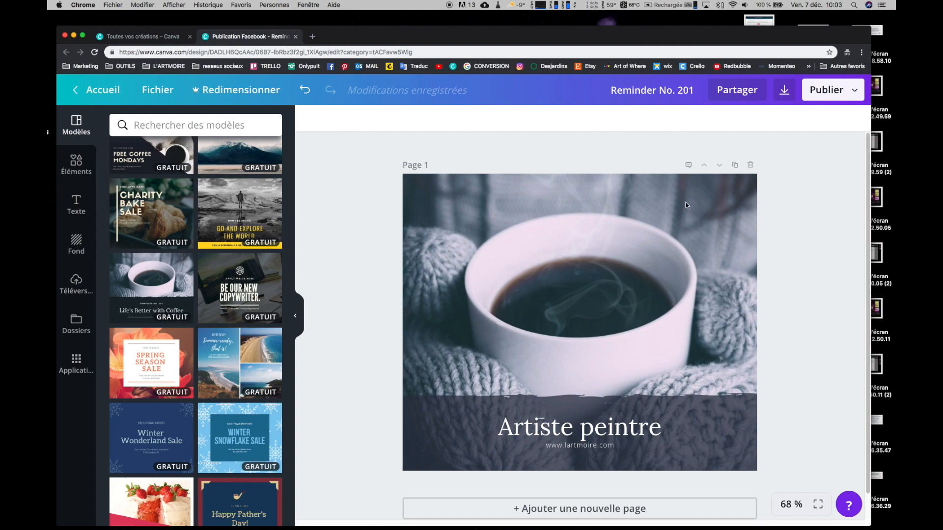
Browse the free and paid images in the Noël collection of the elements library
scroll(190, 201, "up", 15)
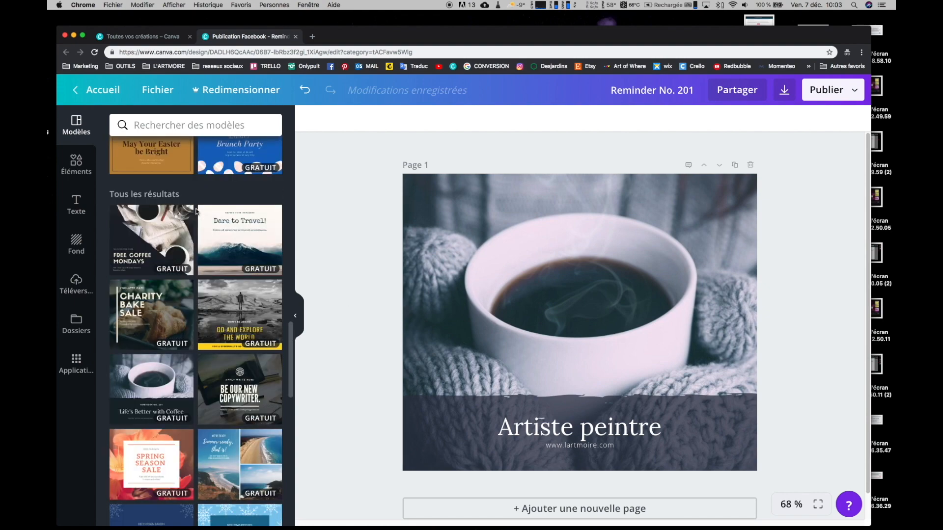
left_click(77, 171)
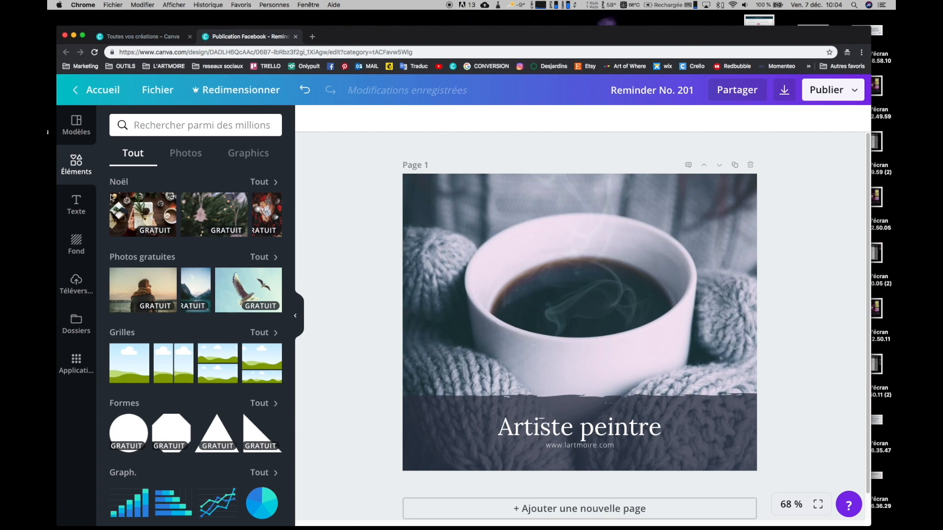
left_click(159, 206)
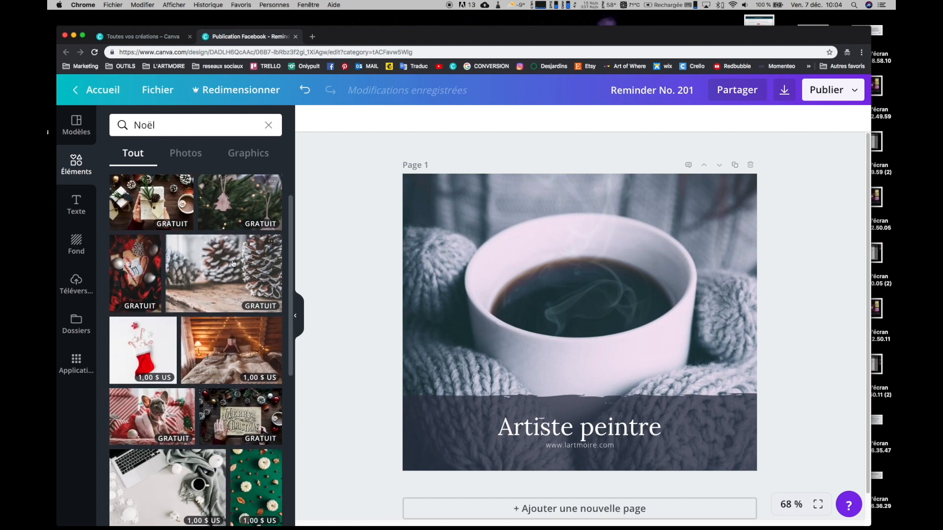
scroll(170, 294, "down", 2)
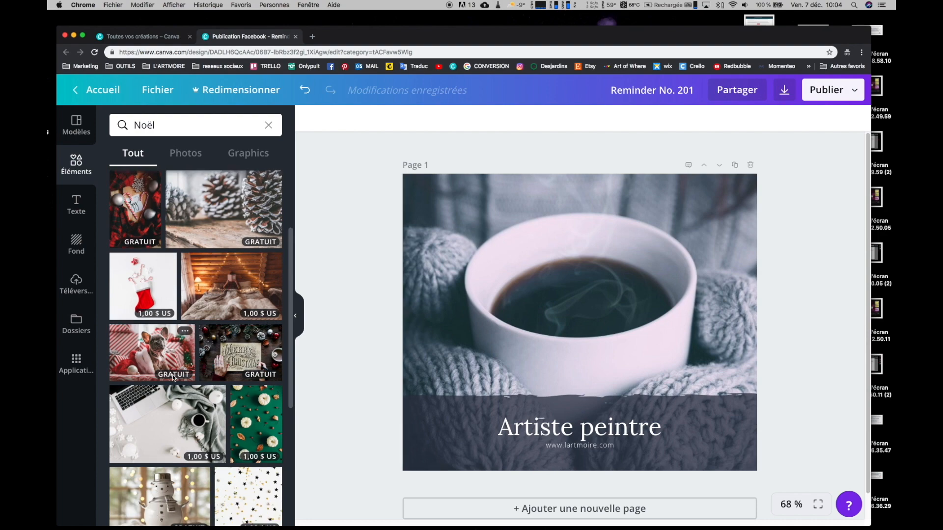
scroll(173, 377, "down", 5)
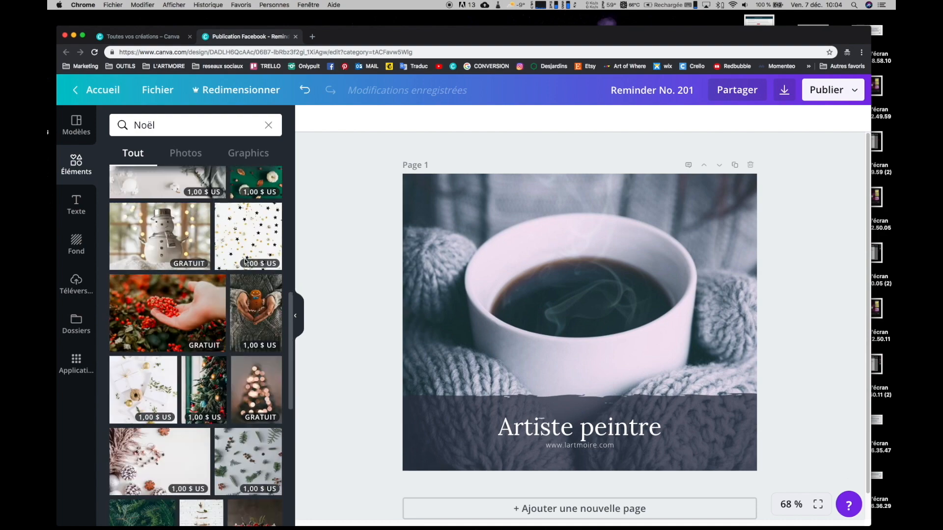
Look through the photos and graphics of the Noël collection, then clear the elements search
left_click(185, 153)
left_click(245, 154)
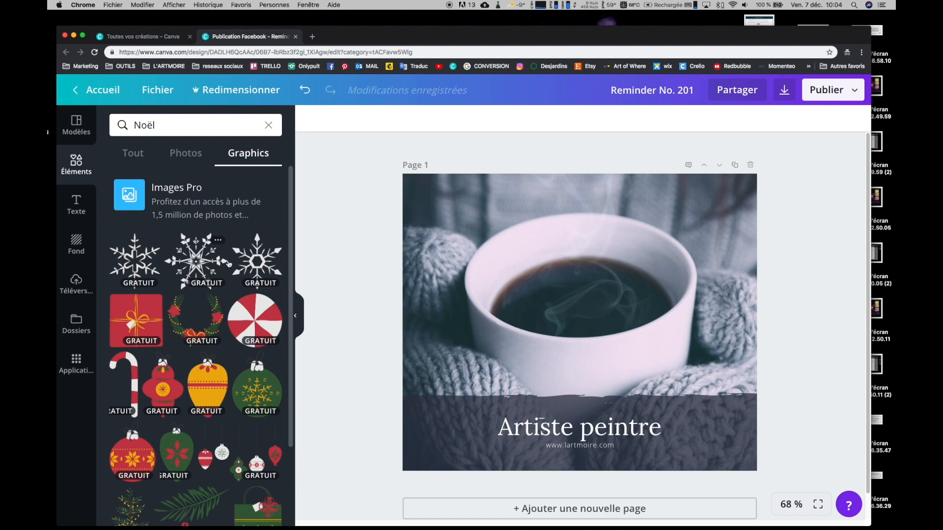
scroll(196, 373, "down", 10)
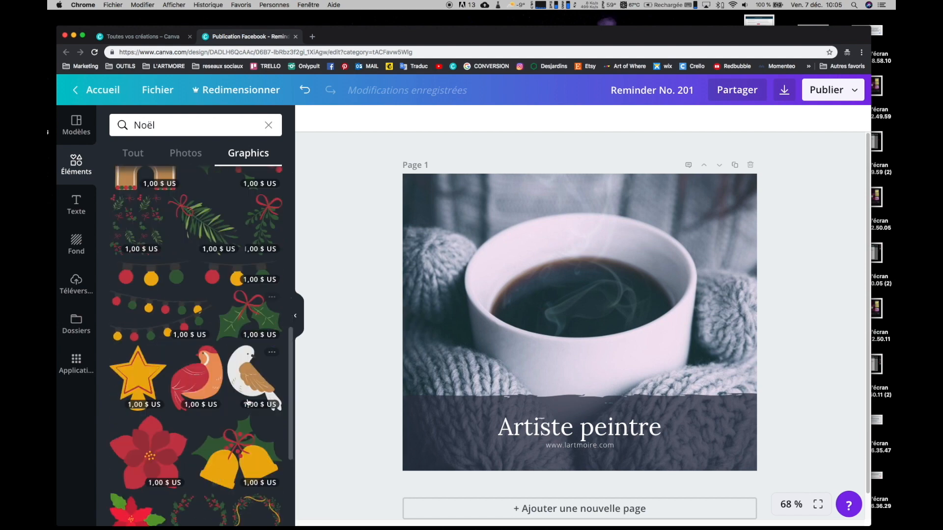
left_click(269, 125)
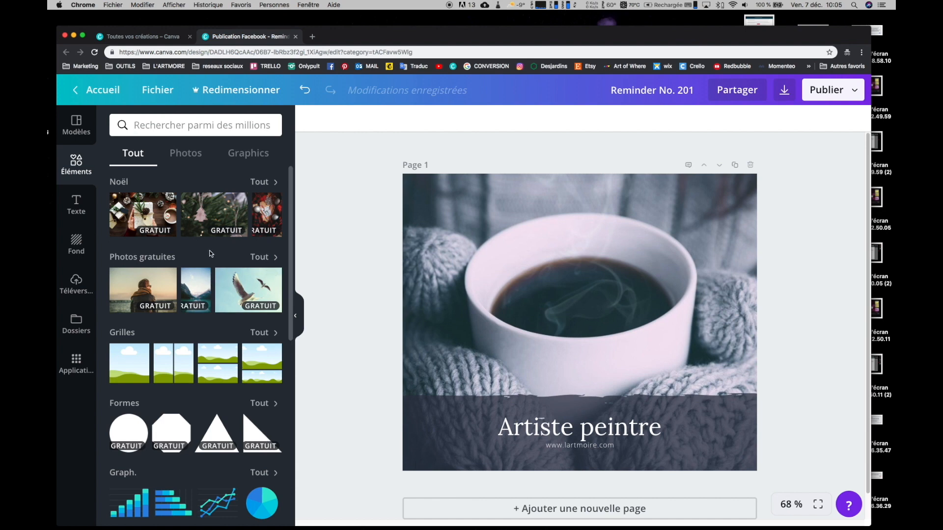
Open the full Grilles collection and look through the available grid layouts
scroll(211, 253, "down", 2)
scroll(210, 253, "down", 1)
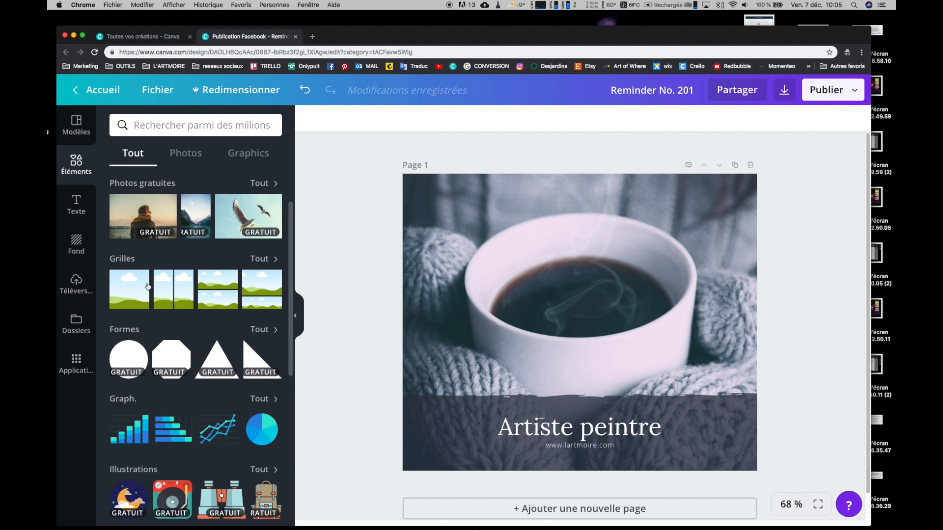
left_click(257, 261)
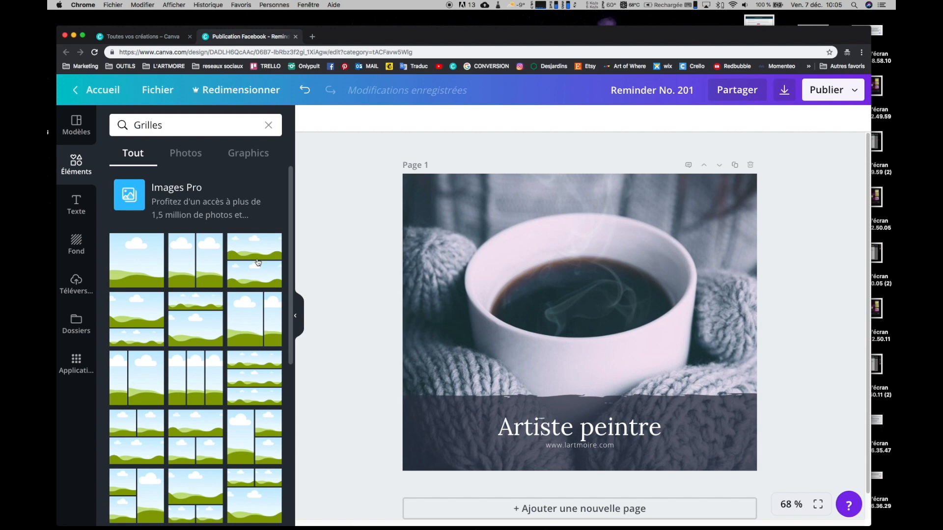
scroll(258, 264, "down", 2)
scroll(658, 199, "down", 1)
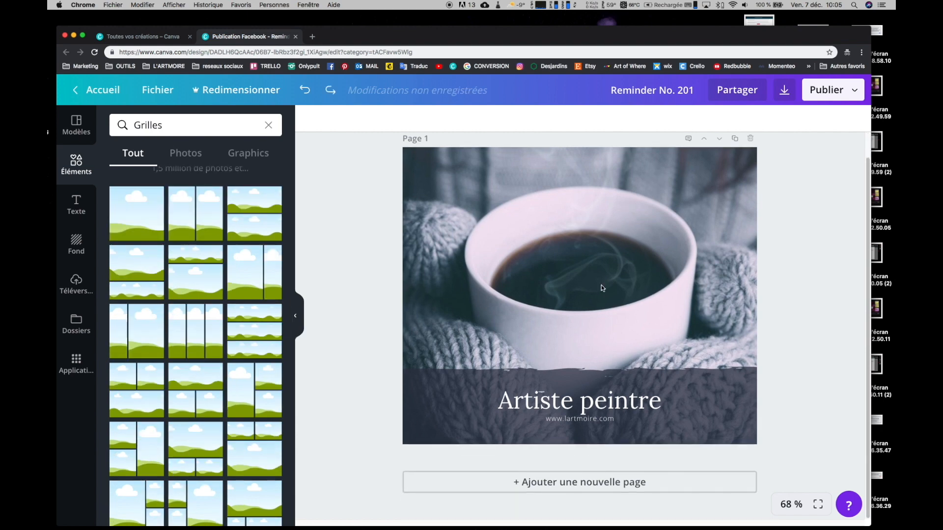
Add a second page to the design and give it the free dark grey gradient background
left_click(593, 484)
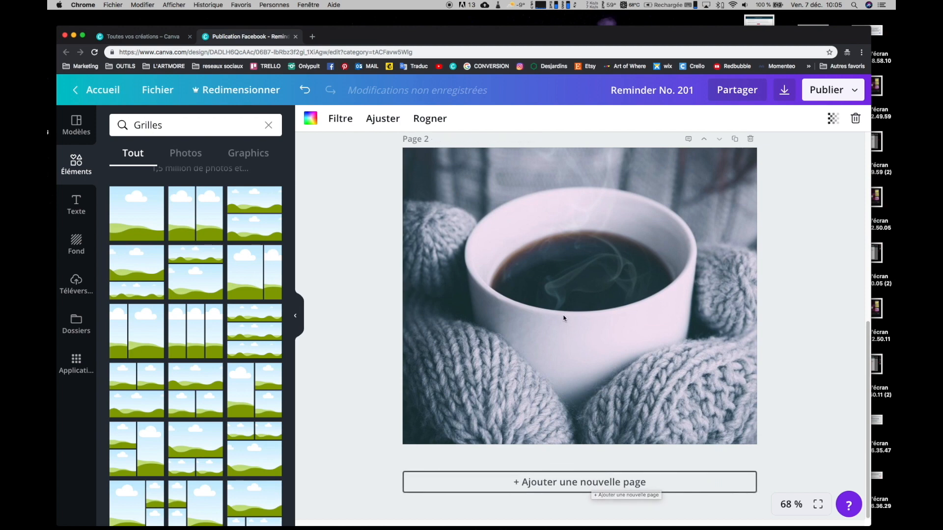
scroll(627, 308, "up", 2)
scroll(627, 308, "down", 2)
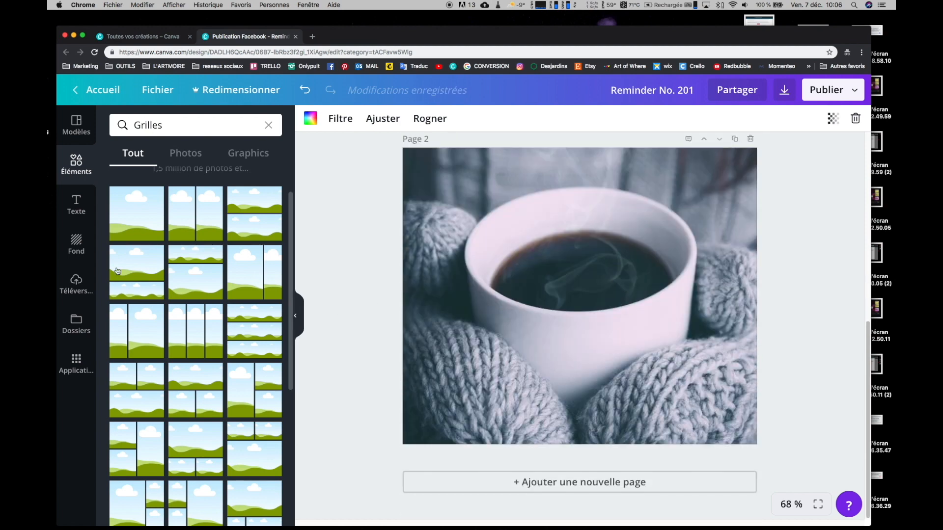
left_click(77, 244)
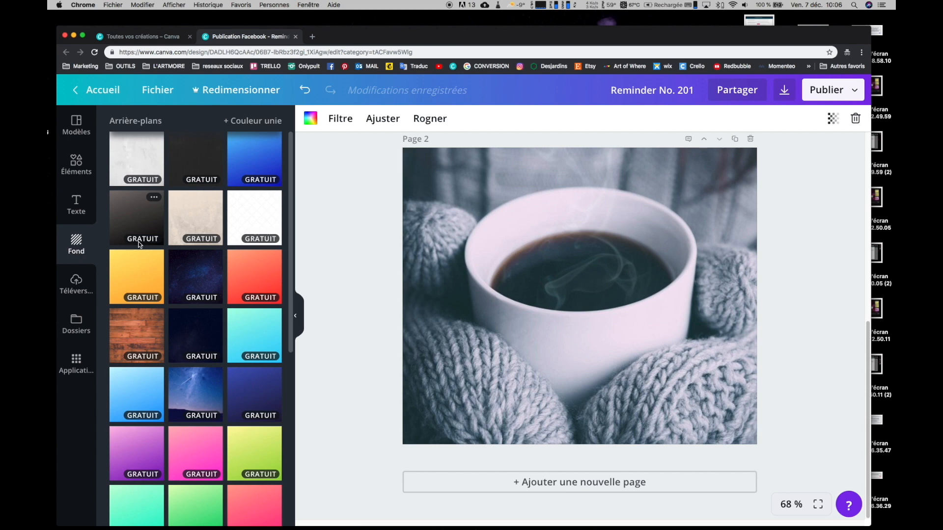
left_click(140, 221)
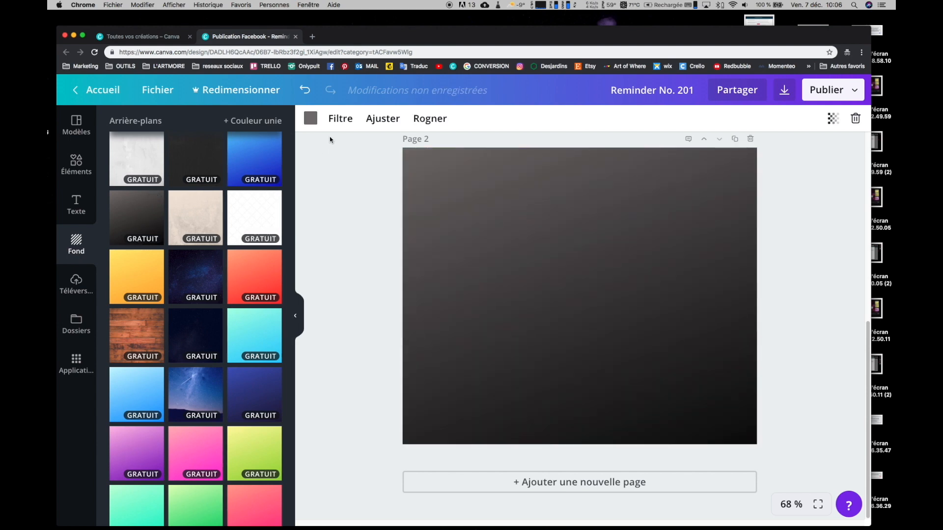
Recolour page 2's background and try other backgrounds and tints, including a yellow-tinted starry sky, settling on a dark navy texture
left_click(311, 119)
left_click(373, 167)
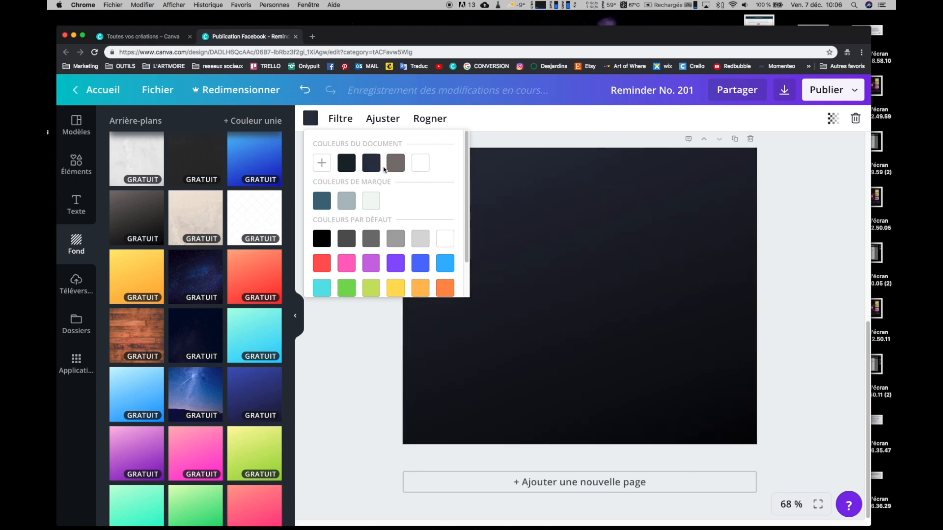
key("super+z")
key("super+z")
key("super+shift+z")
key("super+shift+z")
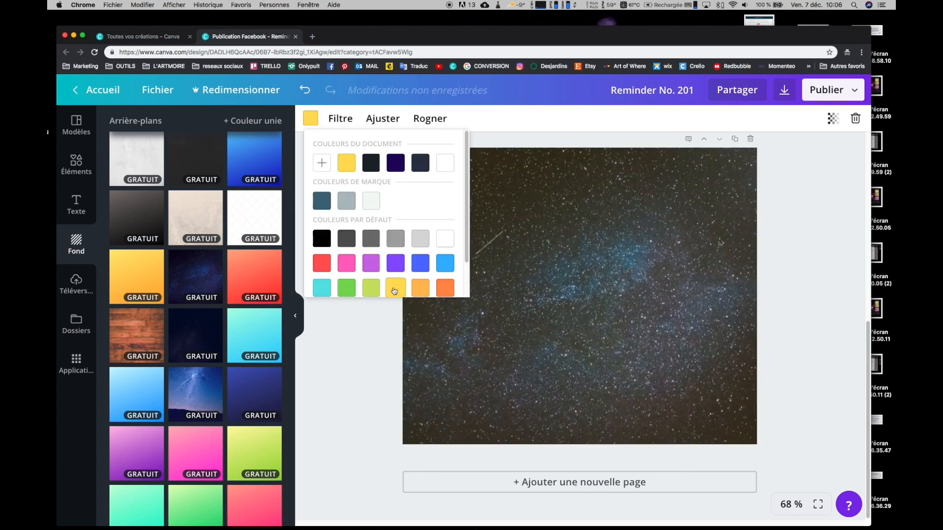
Place the grid with one tall cell beside two stacked cells on page 2 and clear the Grilles search
left_click(76, 167)
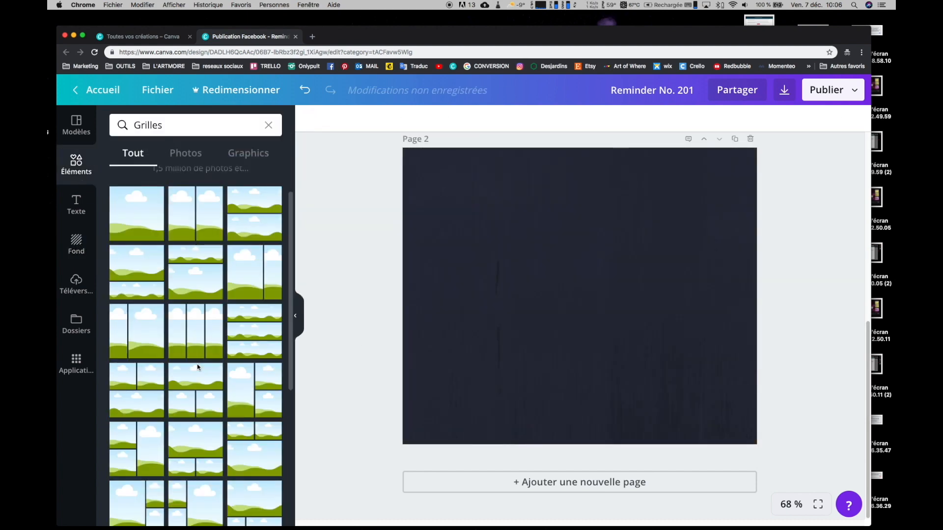
left_click(247, 401)
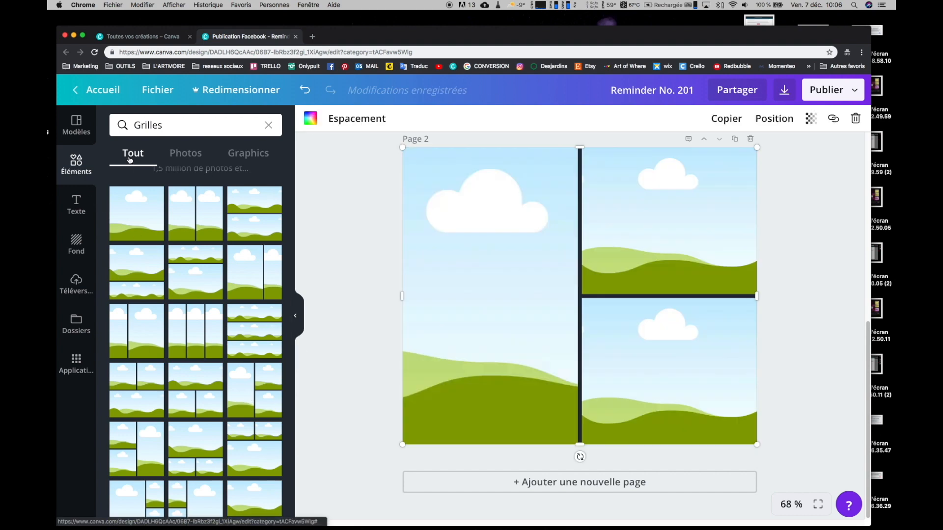
left_click(268, 125)
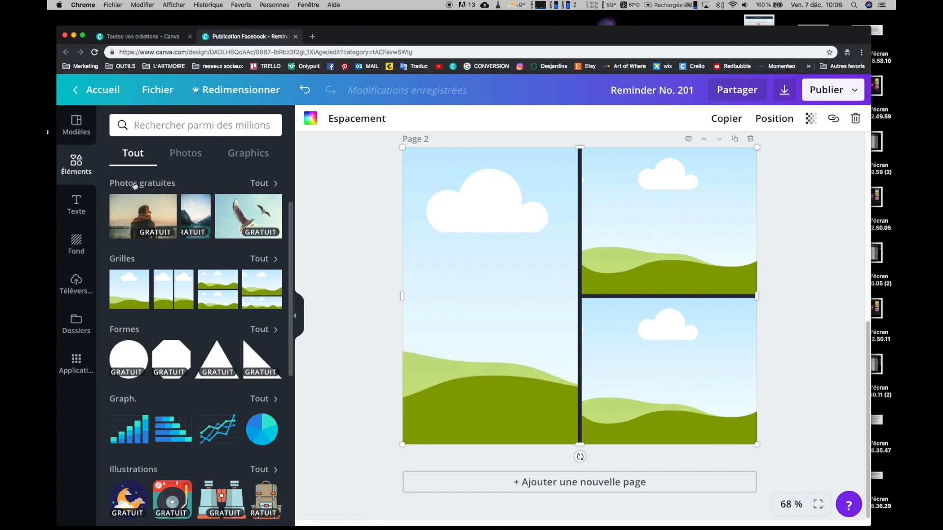
Fill the grid cells with free Noël photos: the wrapped gift in the tall cell, the candy canes above the pinecones in the stacked cells
scroll(160, 207, "up", 3)
left_click(260, 183)
left_click_drag(135, 332, 669, 221)
left_click_drag(224, 332, 688, 393)
left_click_drag(145, 378, 196, 319)
left_click_drag(151, 260, 491, 294)
Adjust the candy-cane photo to Luminosité -5, Contraste -18, Saturation -35, Flou -4, Rayons X -14 and Vignette 16
left_click(383, 118)
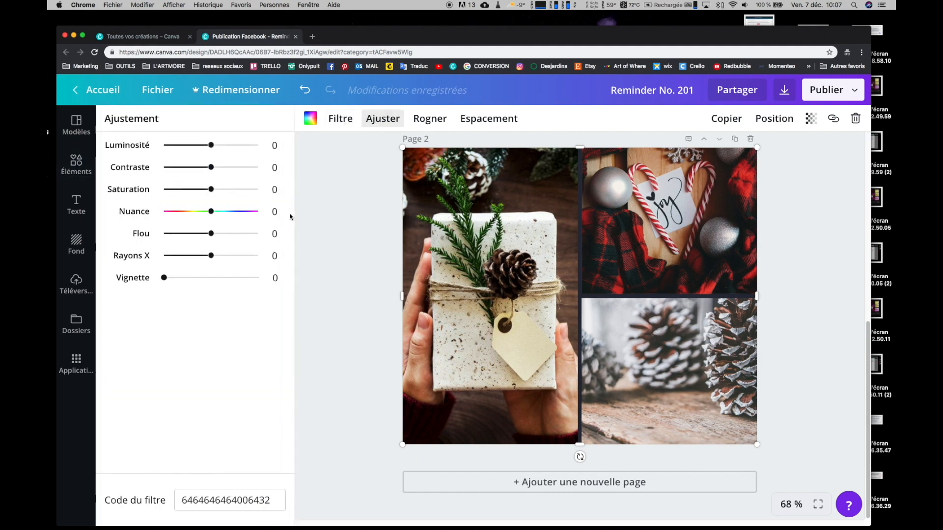
left_click_drag(220, 148, 183, 189)
left_click_drag(211, 234, 205, 256)
mouse_move(164, 277)
left_mouse_down()
mouse_move(232, 277)
mouse_move(179, 277)
left_mouse_up()
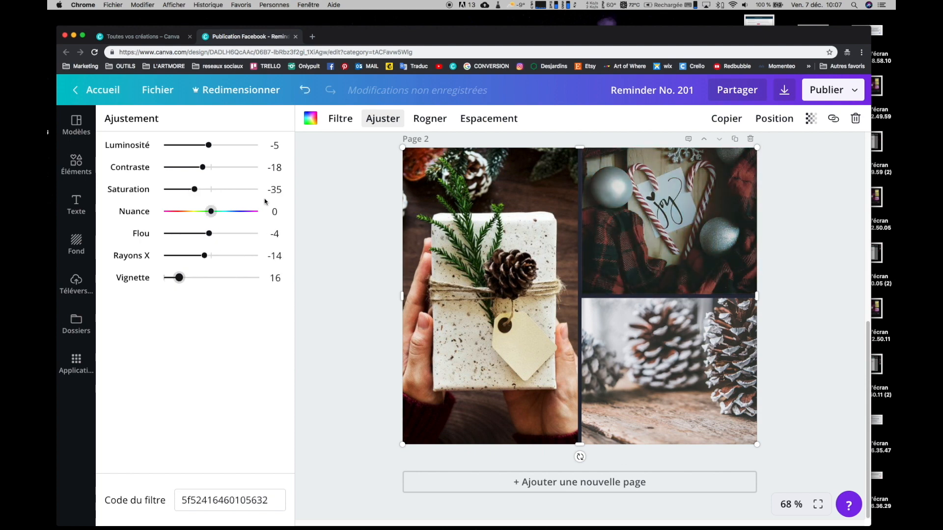
Reposition the photos inside their grid cells, shifting the candy-cane photo slightly down and the pinecone photo to the left
left_click(431, 119)
left_click_drag(675, 184, 674, 196)
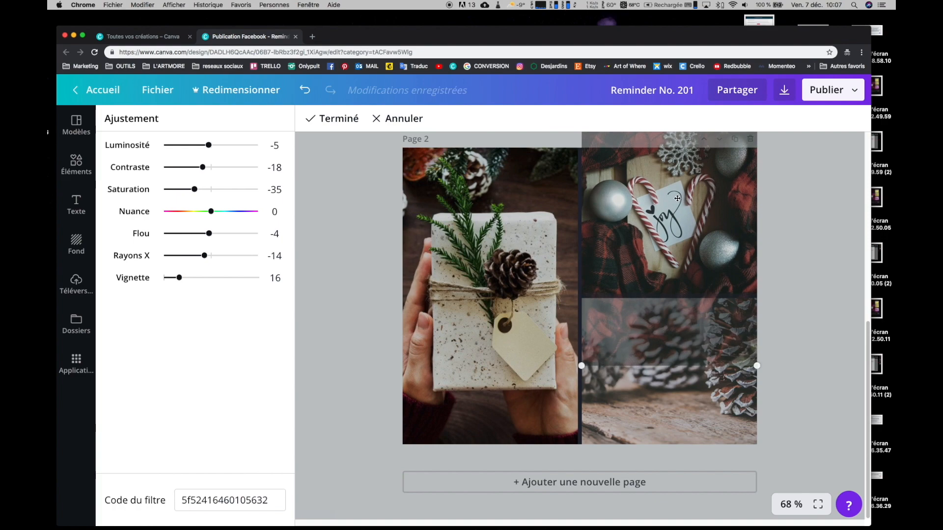
left_click(776, 224)
left_click(430, 119)
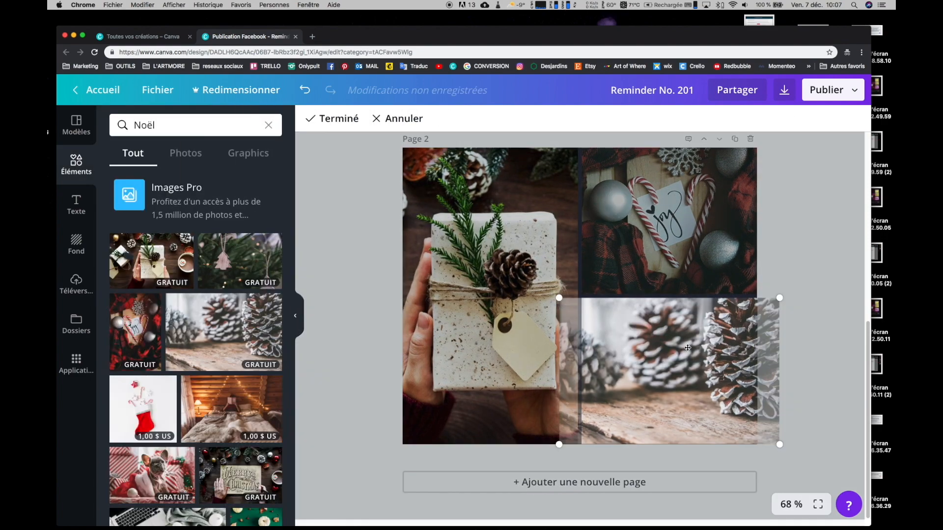
left_click_drag(688, 348, 663, 350)
left_click(809, 350)
left_click(809, 350)
Place the solid right triangle from the Formes collection over the lower-left corner of page 2
scroll(184, 319, "down", 3)
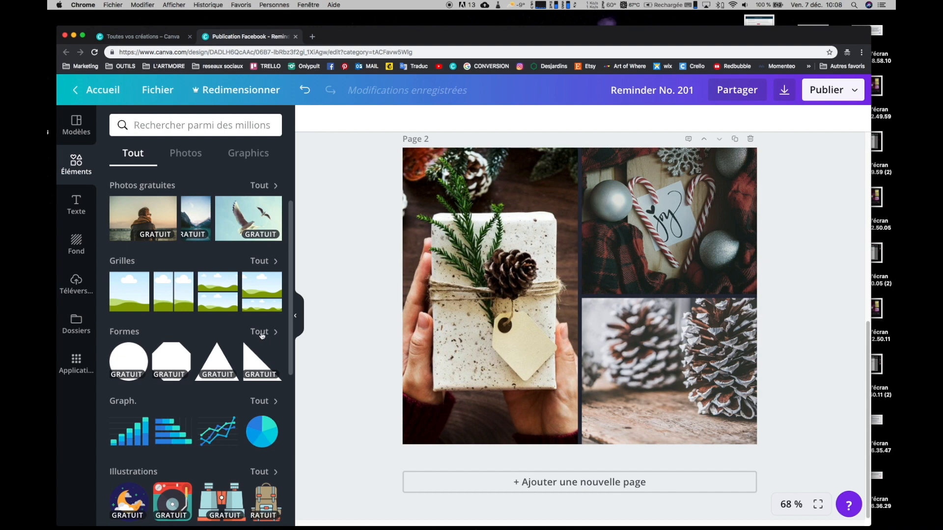
left_click(262, 335)
scroll(211, 331, "down", 2)
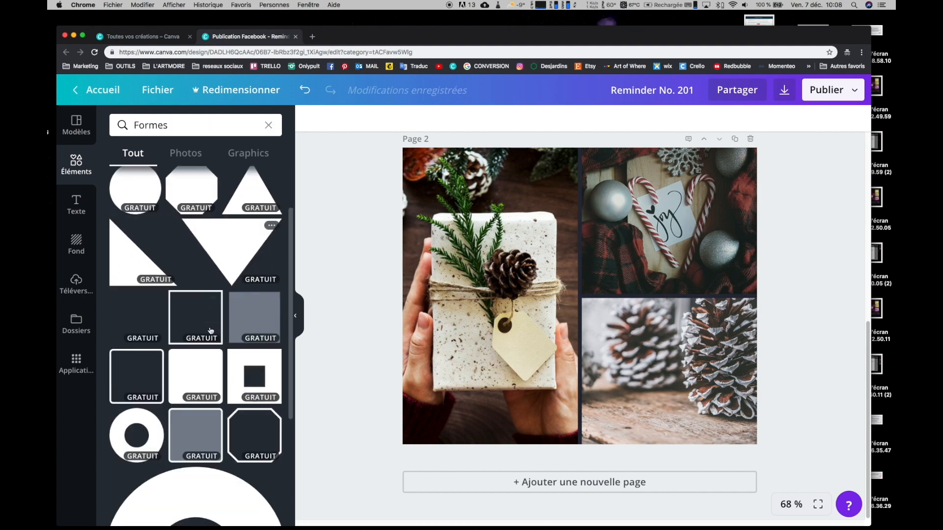
left_click_drag(122, 251, 419, 258)
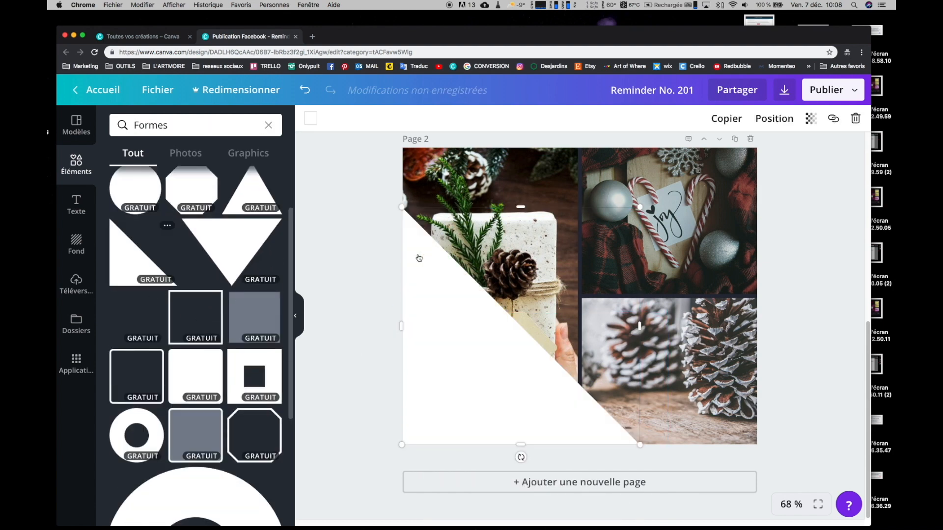
Recolour the triangle with the near-black document colour and set its transparency to 66
left_click(310, 117)
left_click(349, 168)
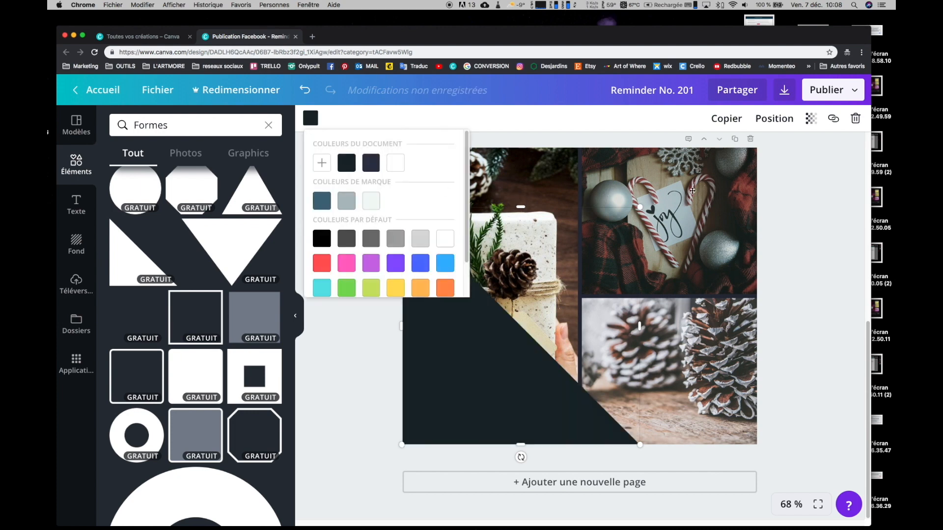
left_click(811, 119)
left_click_drag(784, 150, 759, 156)
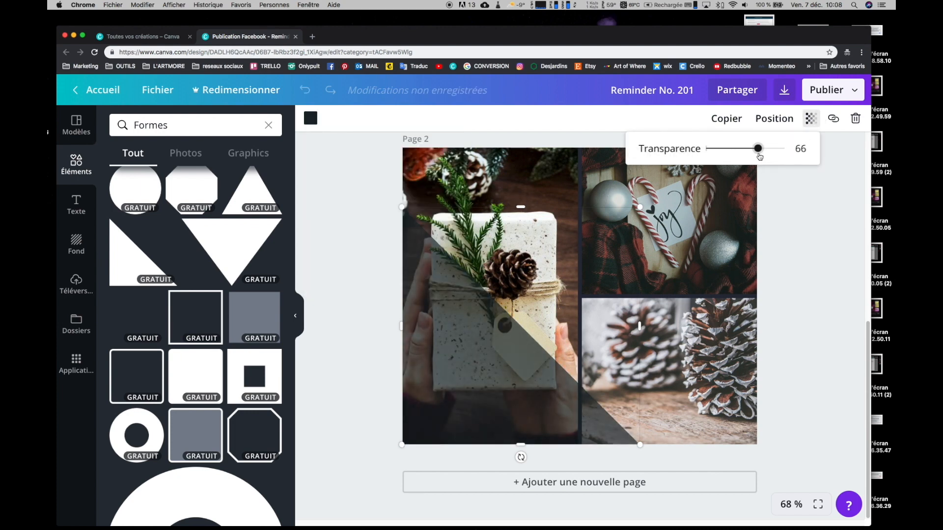
left_click(815, 217)
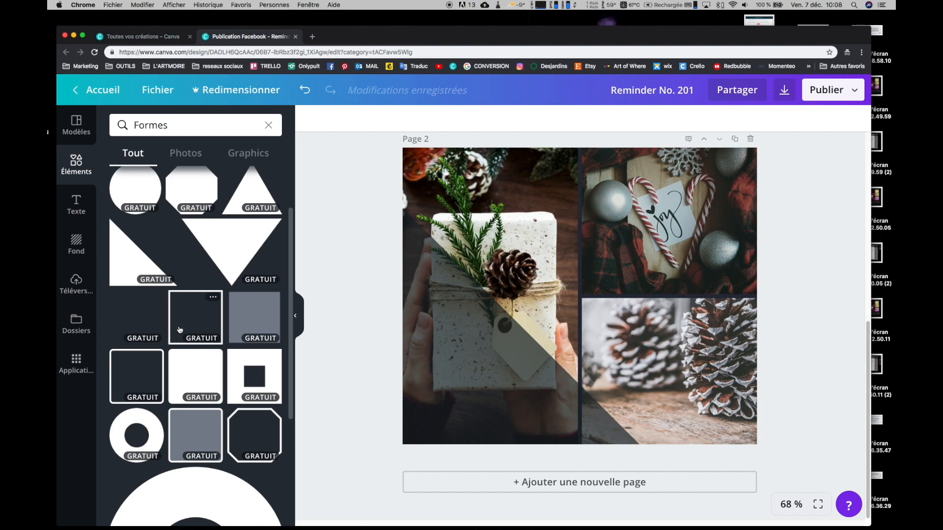
Browse the remaining shapes and the free diagrams in the Graph. collection
scroll(180, 330, "down", 7)
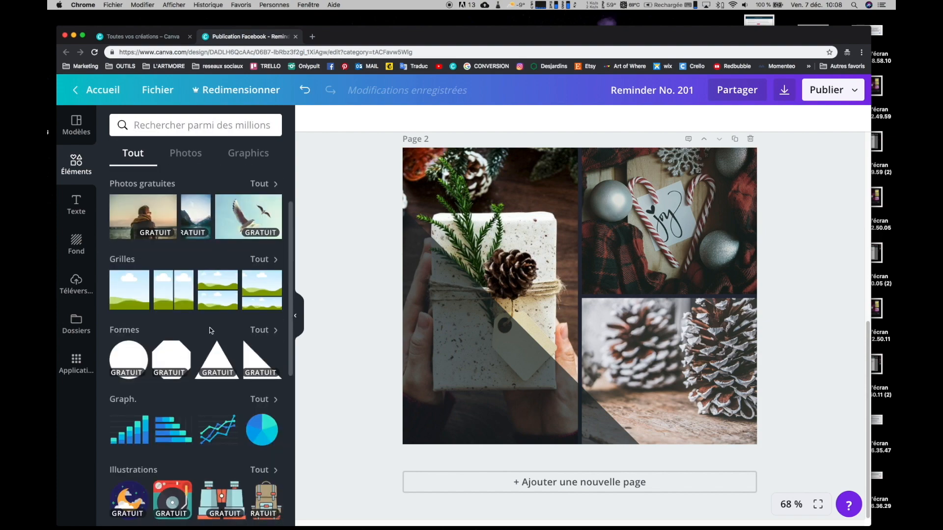
scroll(211, 330, "down", 2)
left_click(255, 345)
scroll(197, 344, "down", 5)
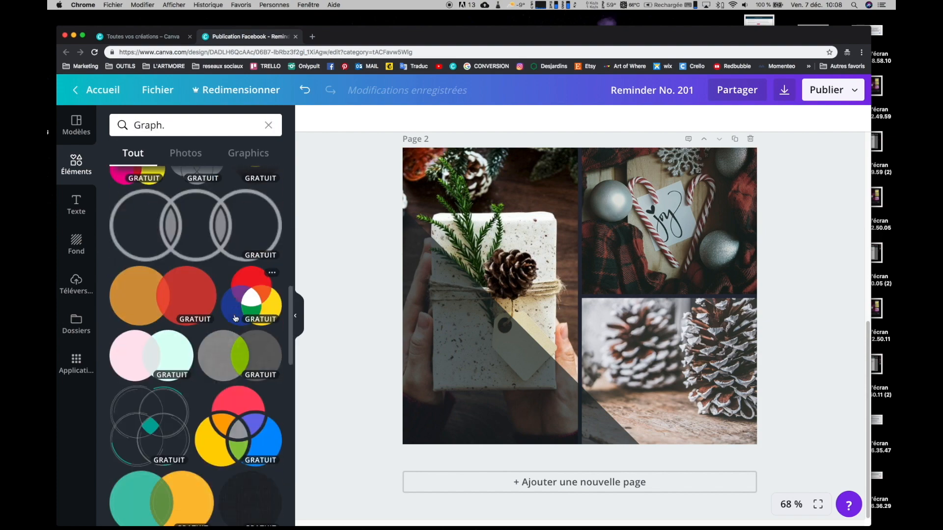
scroll(226, 246, "up", 10)
left_click(268, 126)
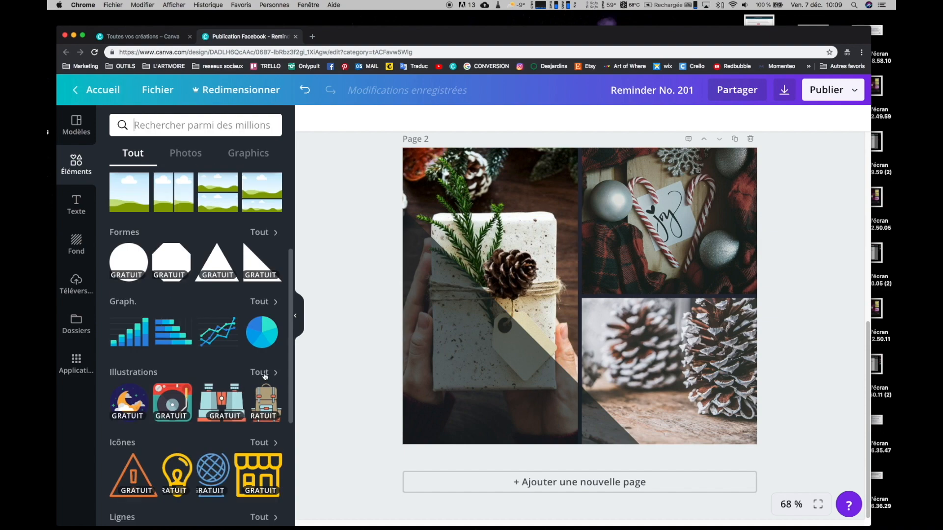
Look through the Illustrations and Icônes collections of the elements library
left_click(265, 376)
scroll(196, 320, "down", 5)
left_click(269, 126)
scroll(209, 324, "down", 3)
scroll(210, 324, "down", 2)
left_click(264, 269)
scroll(239, 329, "down", 2)
scroll(239, 329, "up", 2)
left_click(268, 126)
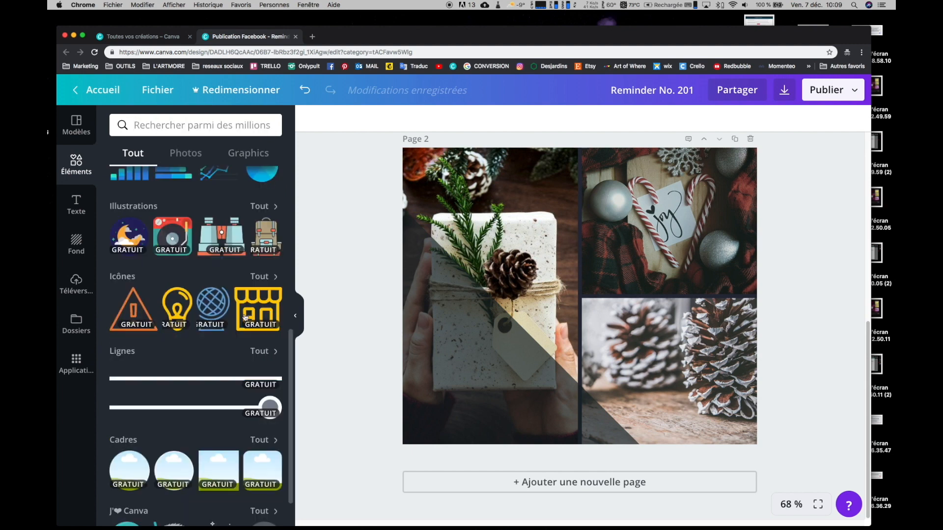
Place the line with a single outlined arrowhead from the Lignes collection across the lower part of page 2
left_click(265, 353)
scroll(255, 358, "down", 5)
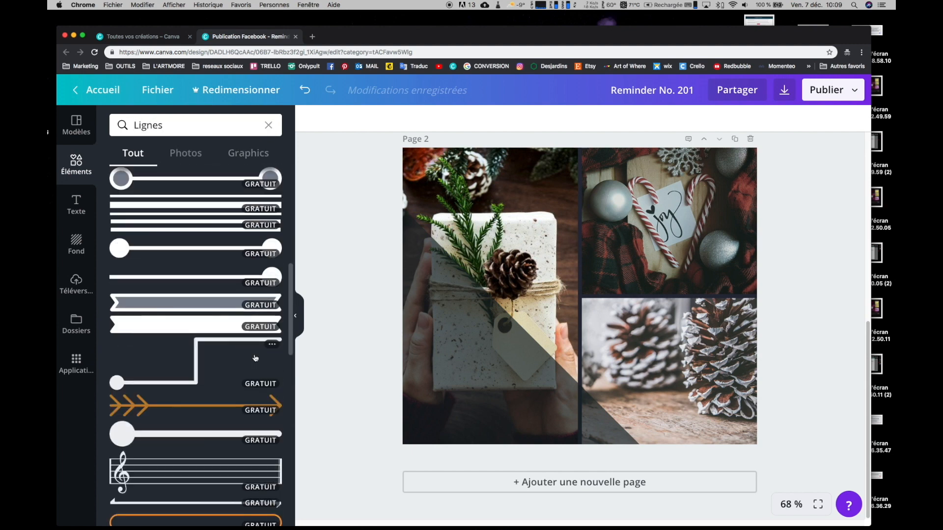
scroll(255, 359, "up", 3)
left_click_drag(203, 267, 522, 403)
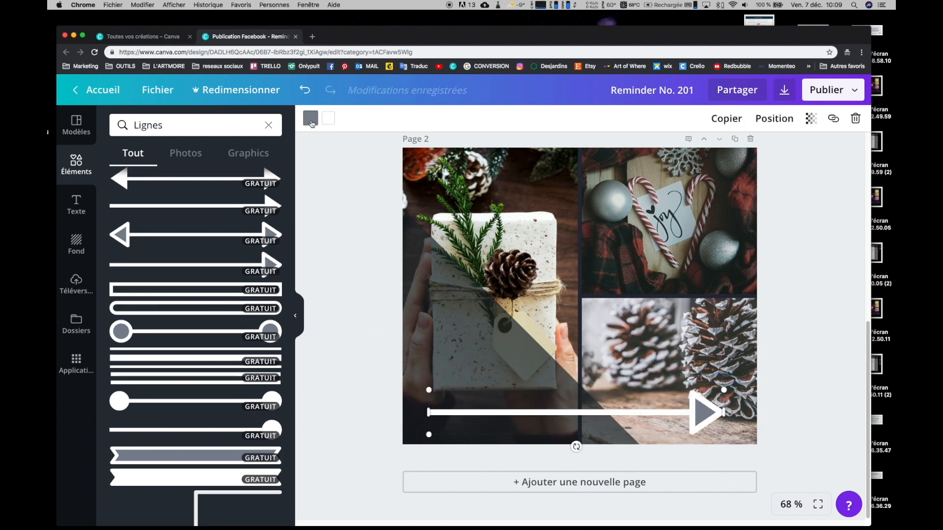
Colour the arrow's line dark navy with a white head, and make it thinner near the page's lower edge
left_click(326, 125)
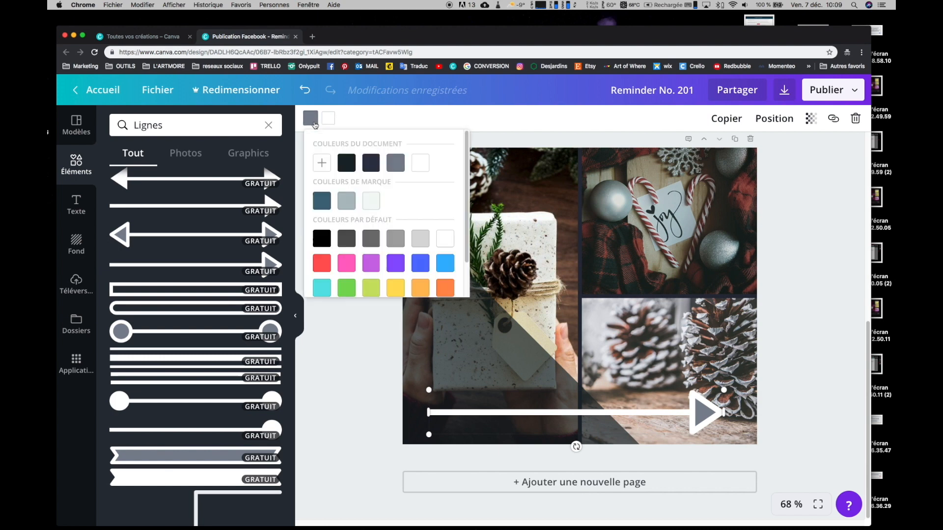
left_click(389, 162)
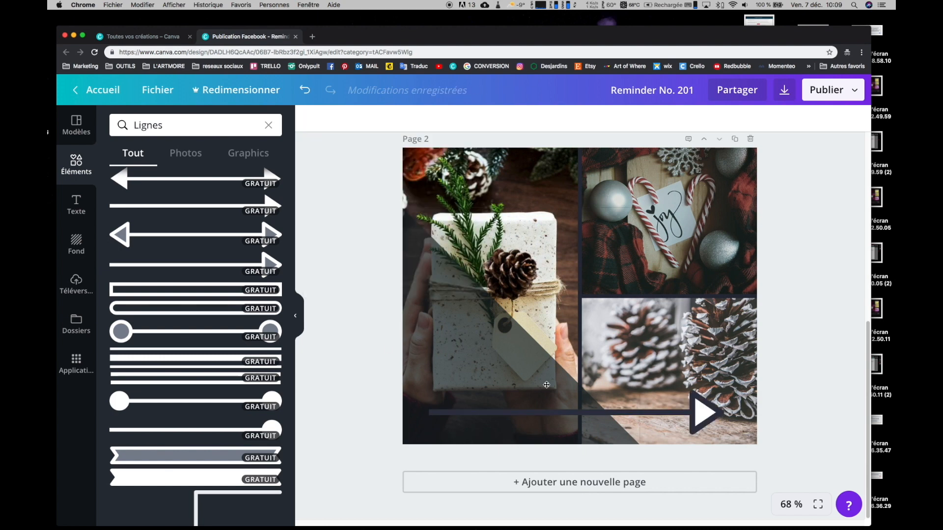
left_click(669, 412)
left_click_drag(723, 390, 731, 427)
Add the "Happy BIRTHDAY" text combination to page 2 and fit it small just above the start of the arrow line
left_click(76, 207)
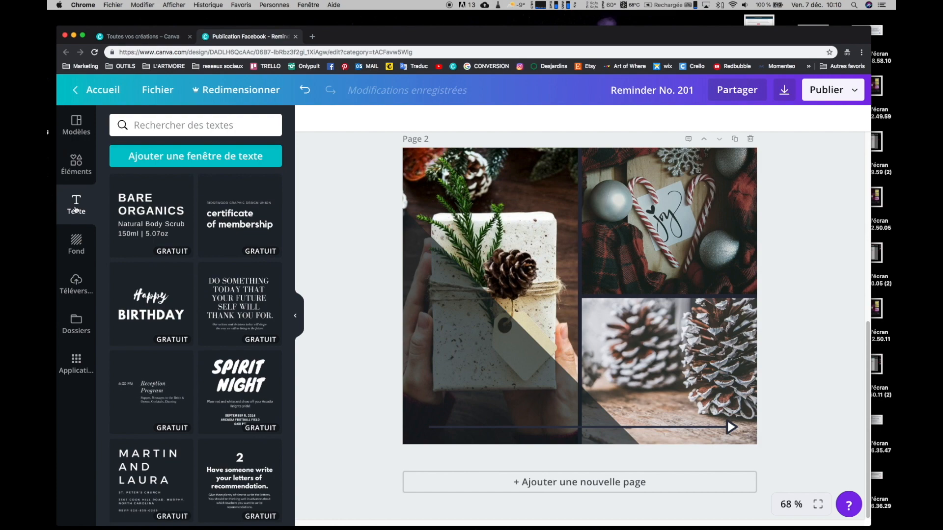
scroll(223, 254, "down", 9)
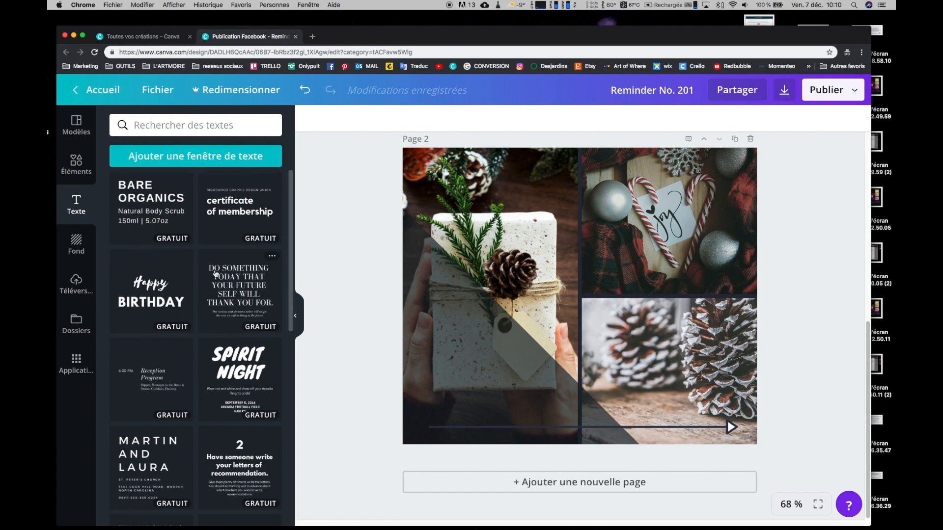
scroll(217, 272, "down", 3)
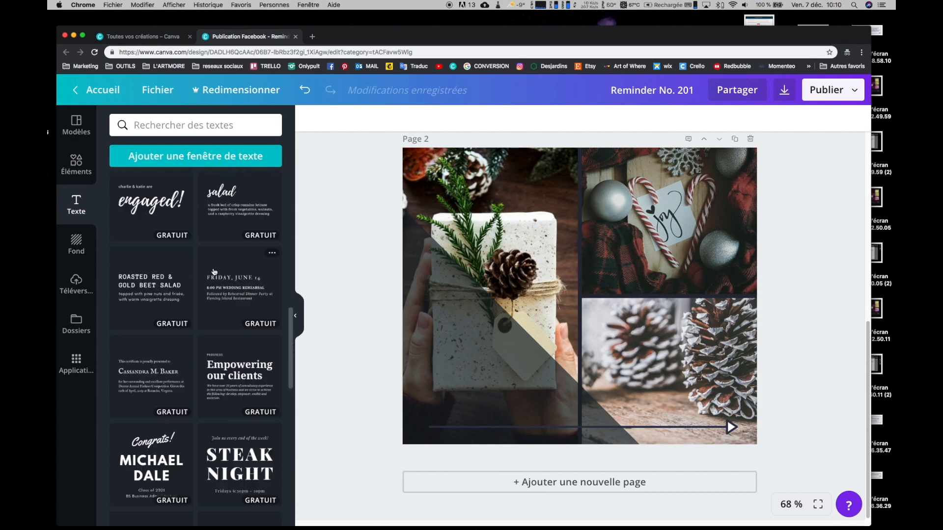
left_click(217, 271)
left_click(452, 119)
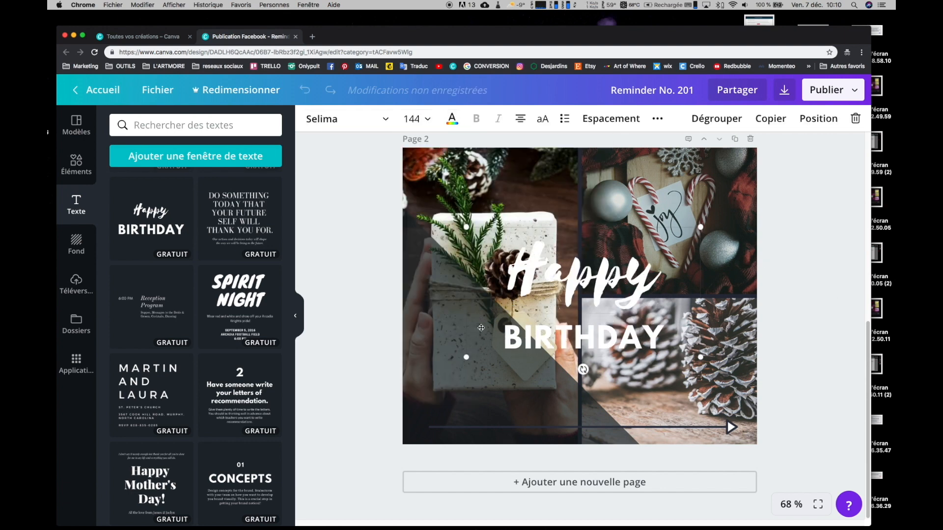
scroll(164, 209, "up", 2)
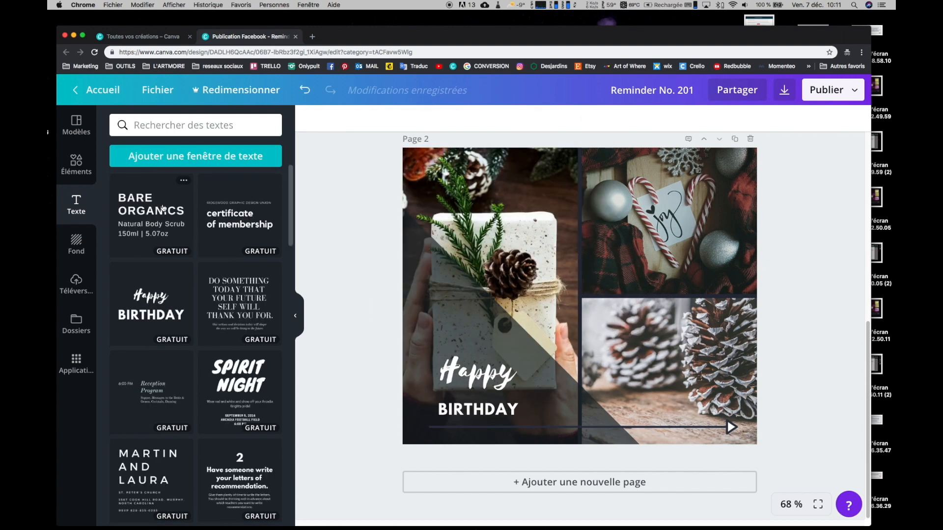
Add a plain text box to the middle of page 2 and view its font and size choices
left_click(189, 162)
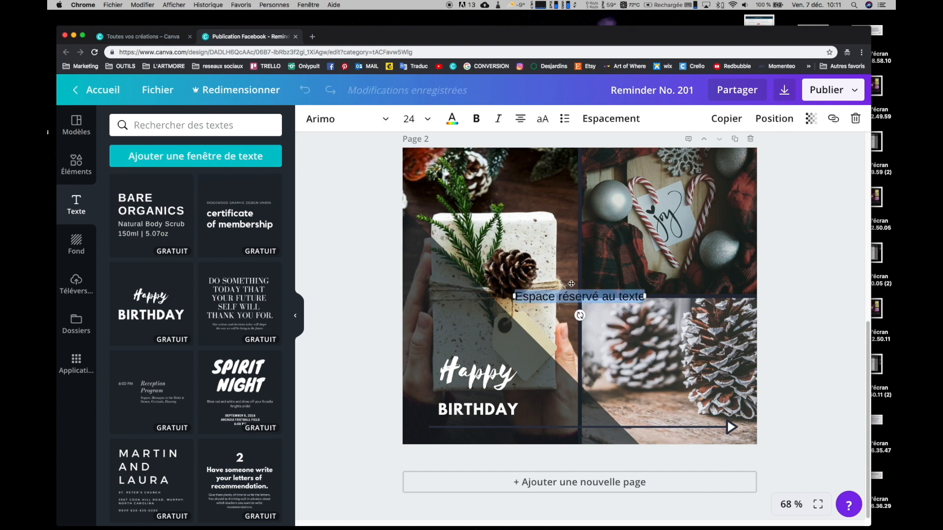
left_click(387, 120)
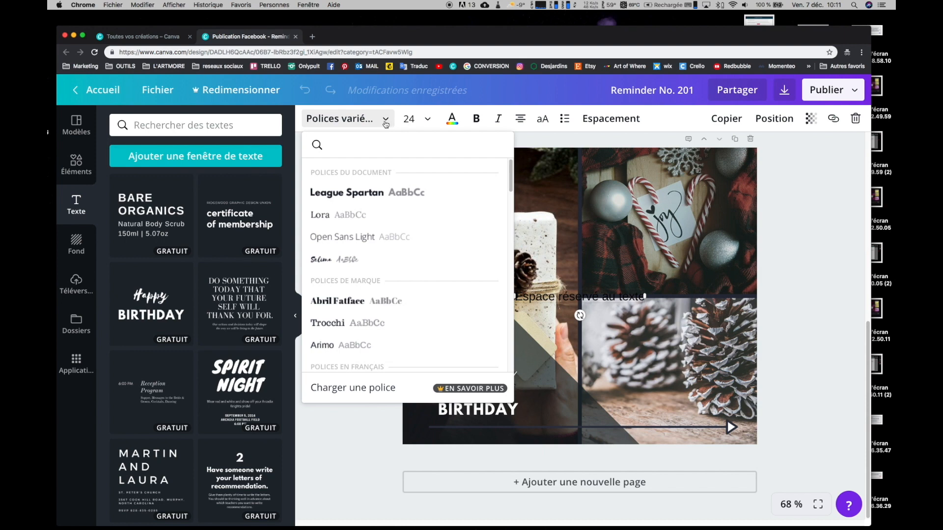
left_click(415, 120)
left_click(428, 121)
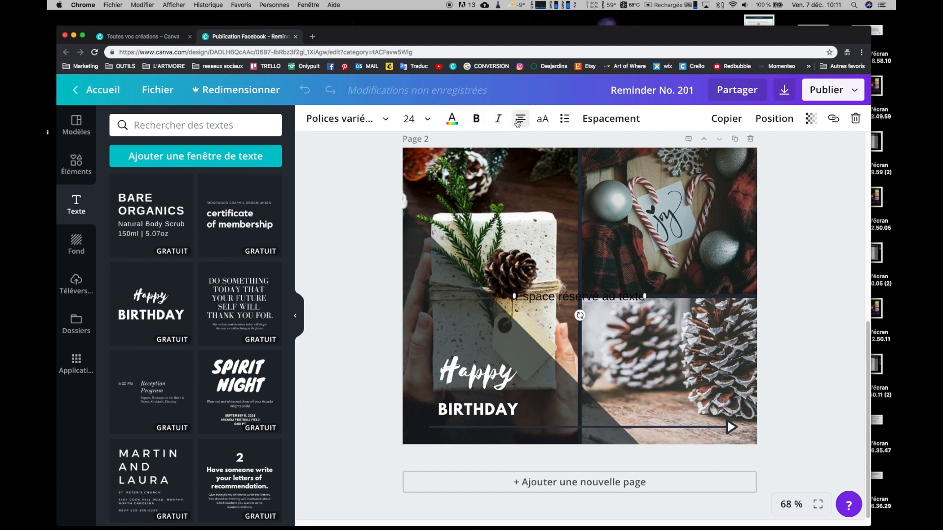
Try uppercase and bullet-list formatting on the placeholder text, switching each one off again
left_click(543, 119)
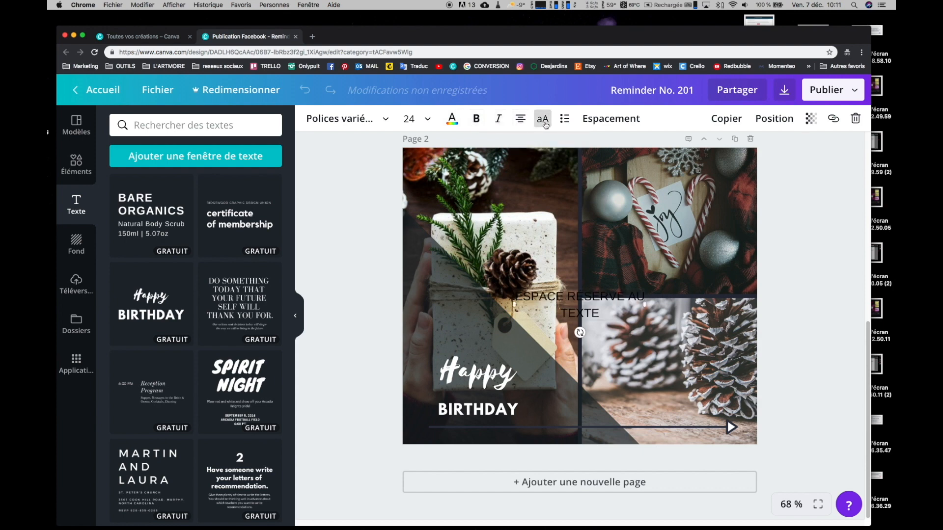
left_click(542, 119)
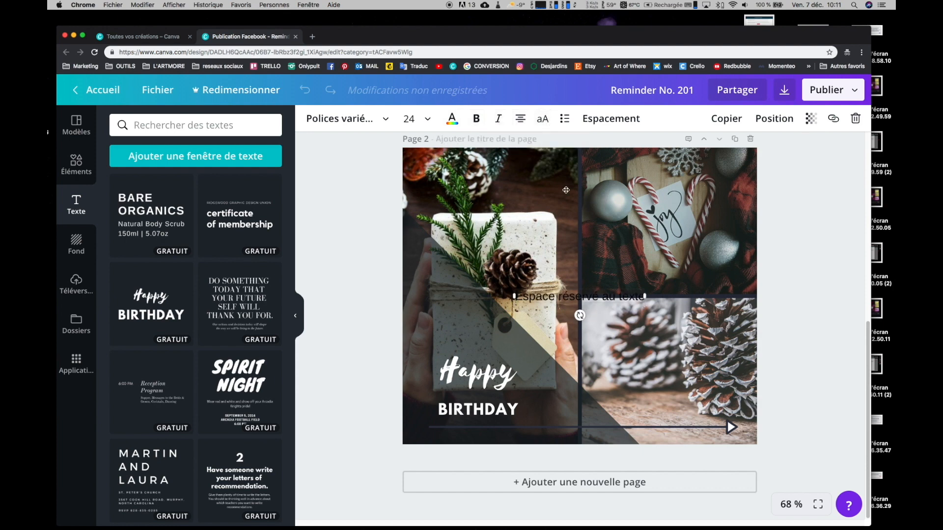
left_click(565, 120)
left_click(565, 120)
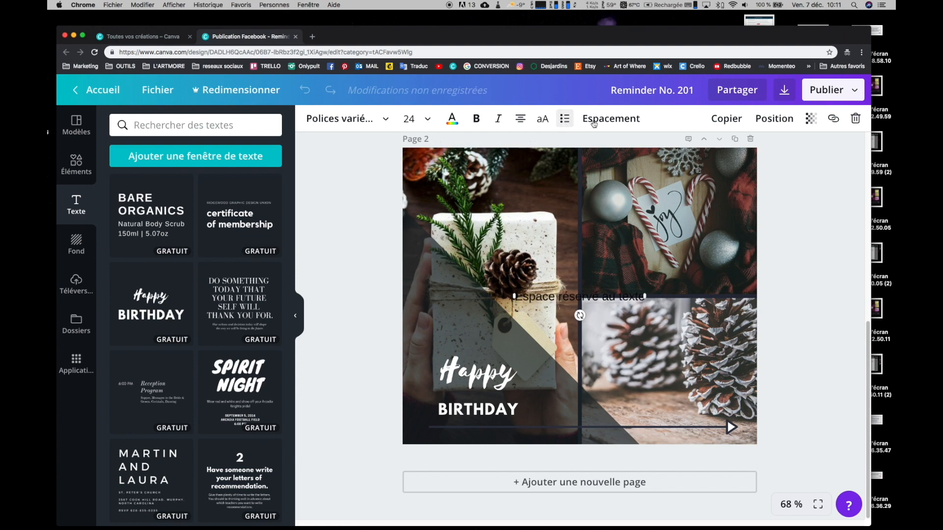
Set the placeholder text's letter spacing to 607 and its line height to 1,6
left_click(610, 120)
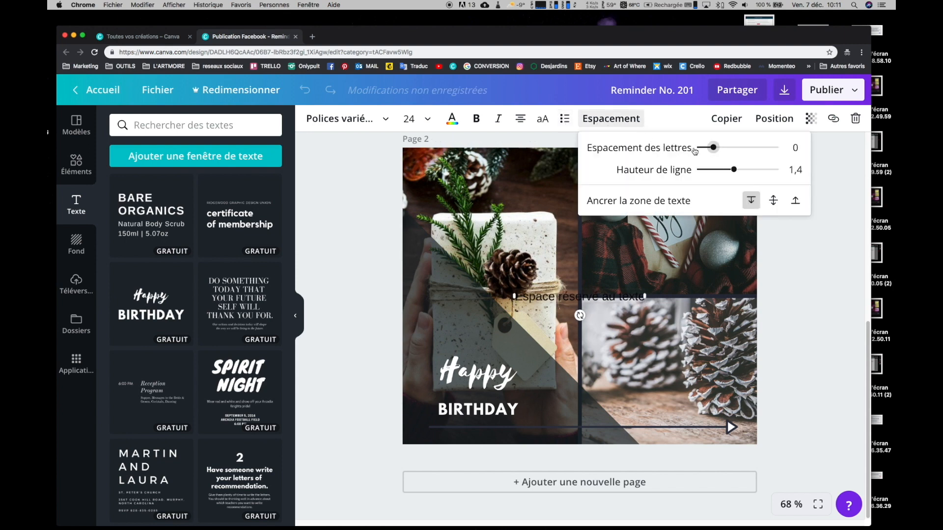
left_click_drag(713, 149, 741, 170)
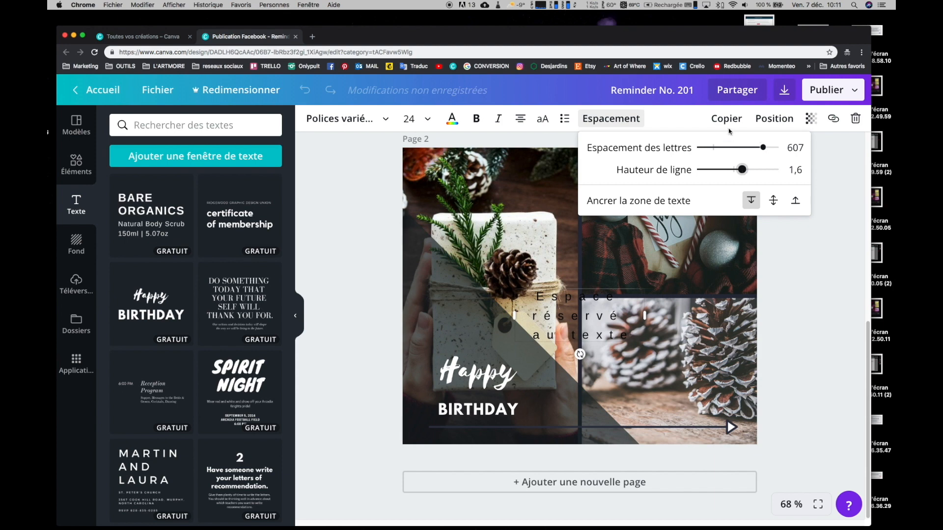
left_click(695, 124)
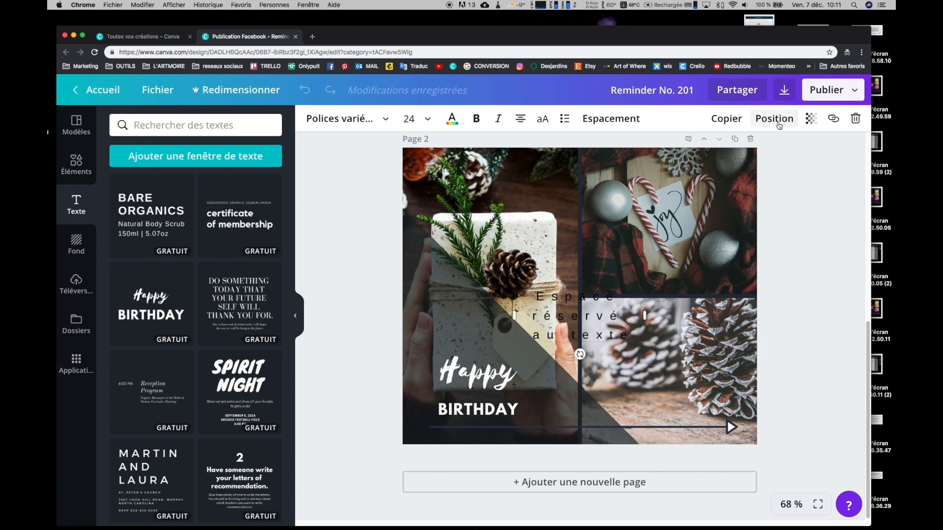
Send the placeholder text backward behind the photos, bring it forward again, and view its transparency setting
left_click(778, 125)
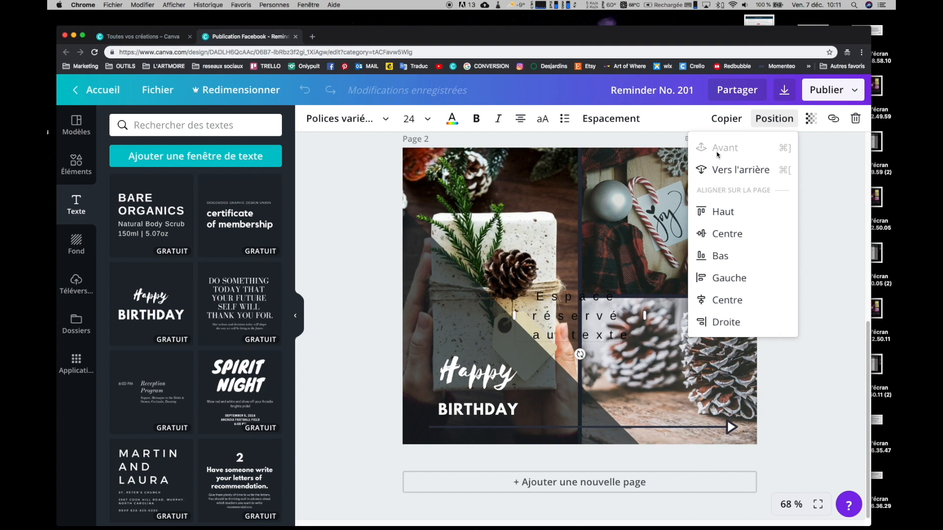
left_click(721, 173)
left_click(720, 172)
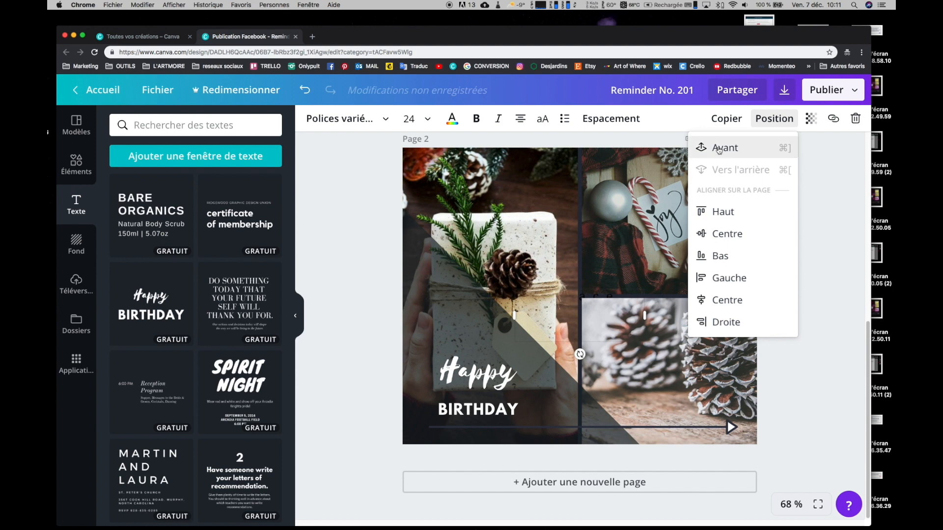
left_click(719, 151)
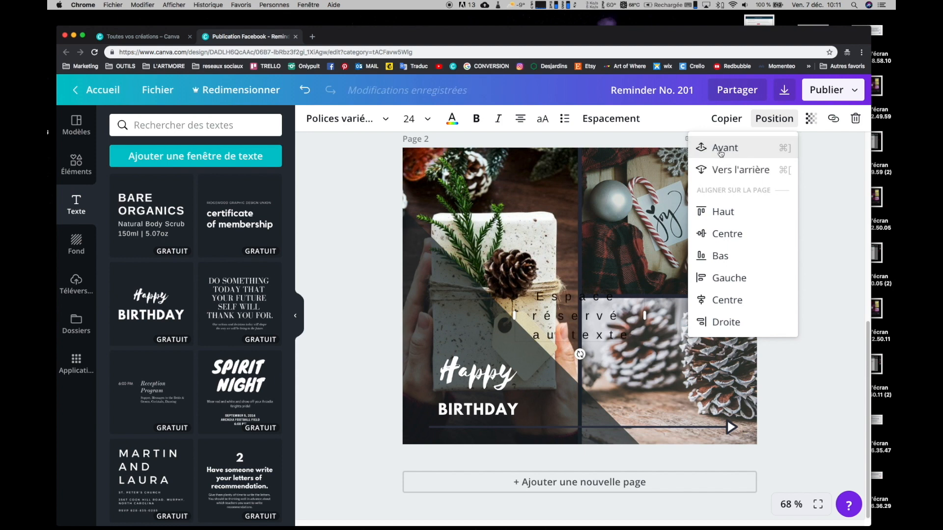
left_click(812, 119)
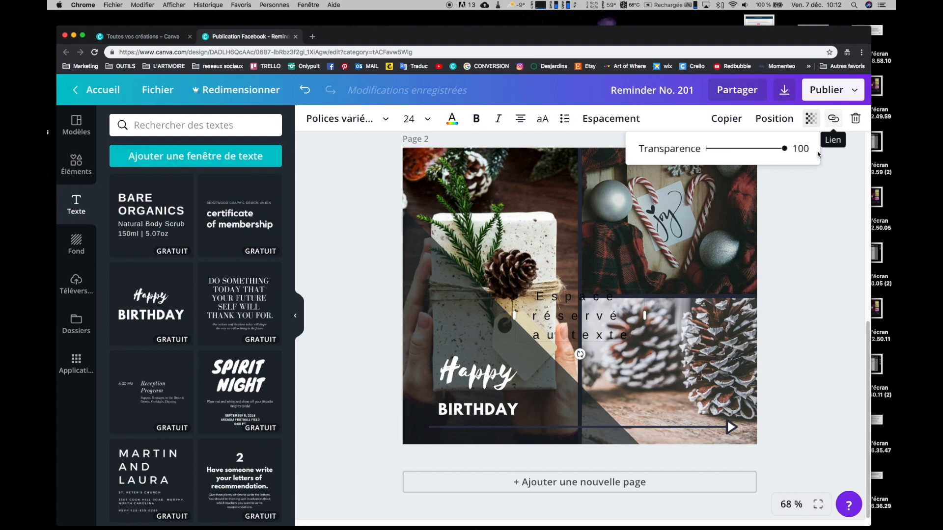
left_click(796, 198)
Add a third page and give it the grey city skyline background
mouse_move(265, 182)
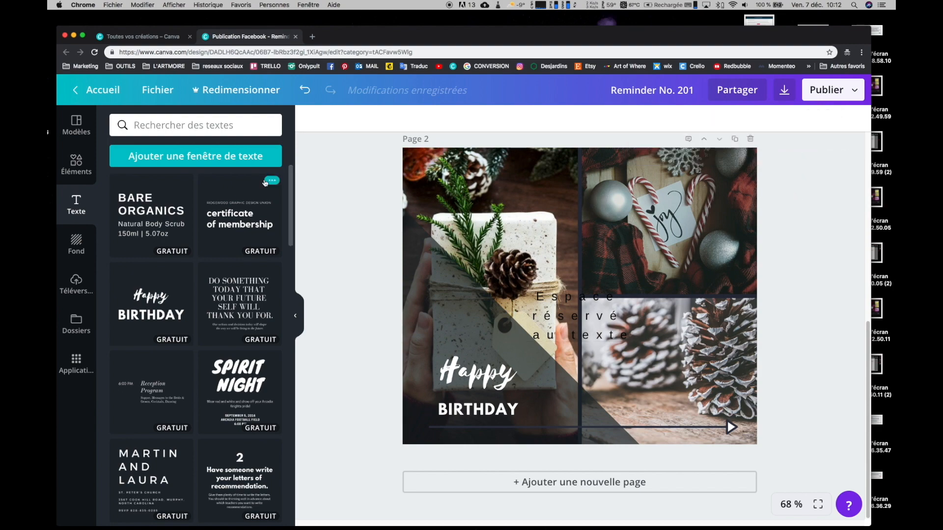
left_click(76, 243)
scroll(190, 368, "down", 5)
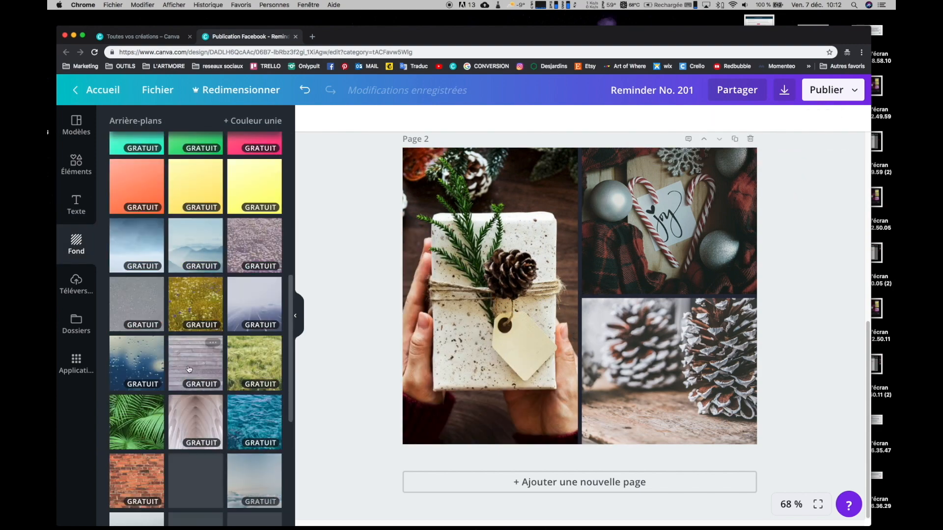
scroll(190, 368, "down", 7)
left_click(458, 480)
scroll(130, 240, "up", 5)
left_click_drag(130, 239, 558, 255)
left_click(443, 447)
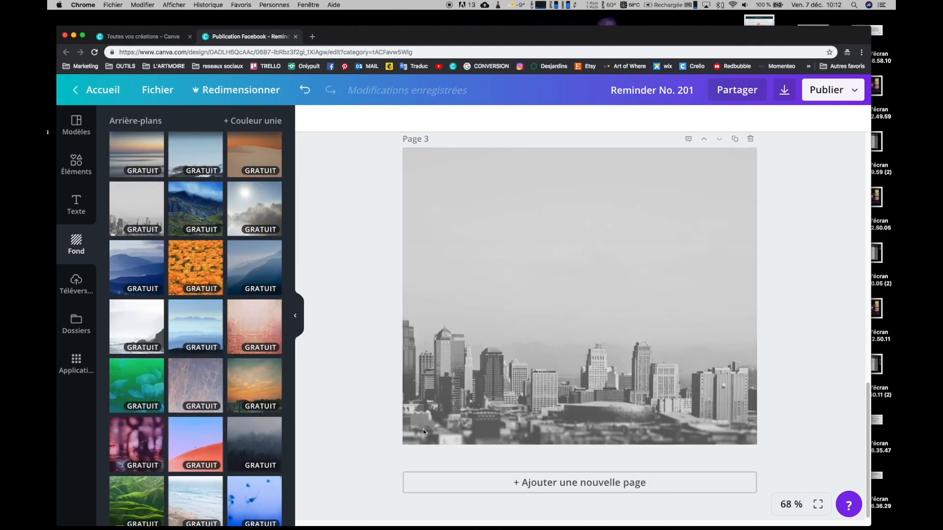
Tint the skyline background on page 3 with the dark colours from the document palette
scroll(118, 250, "up", 3)
left_click(529, 248)
left_click(312, 118)
left_click(349, 164)
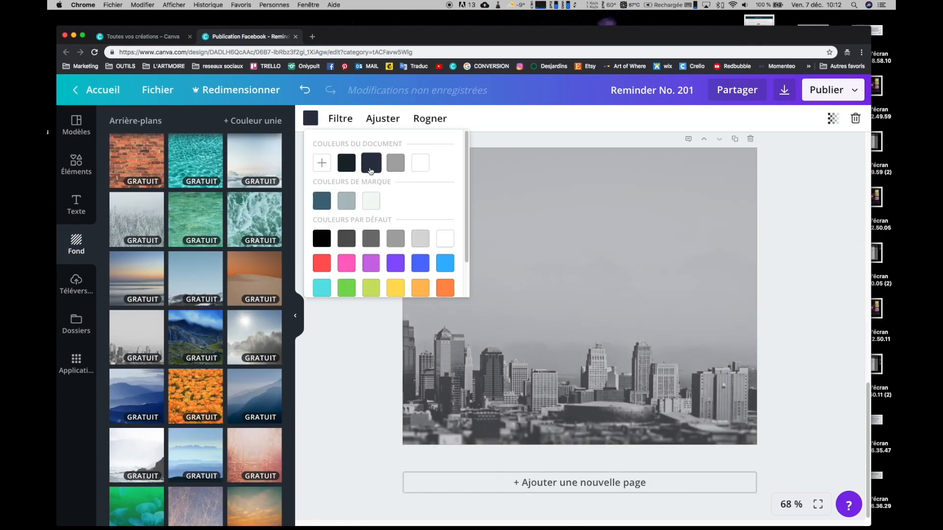
Try several photo filters on the skyline background, from Epic through to Street
left_click(340, 118)
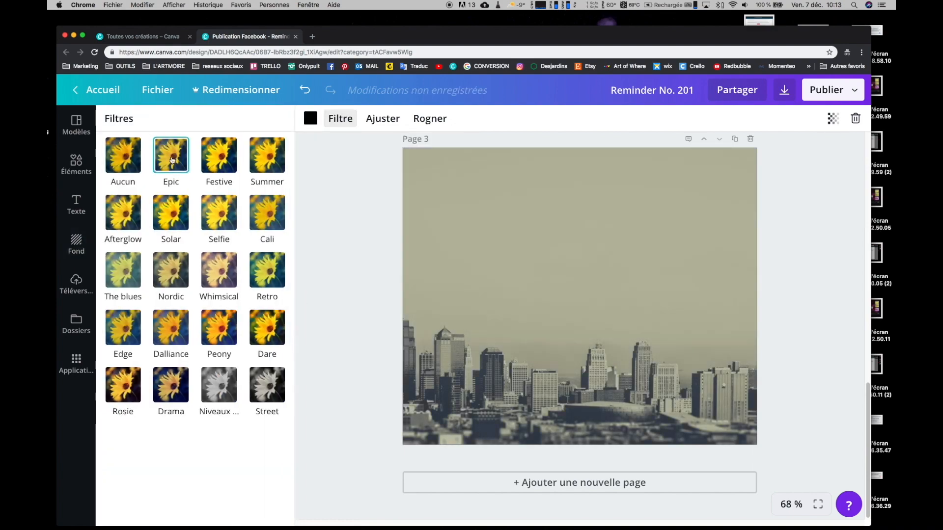
left_click(219, 212)
left_click(267, 269)
left_click(219, 327)
left_click(219, 385)
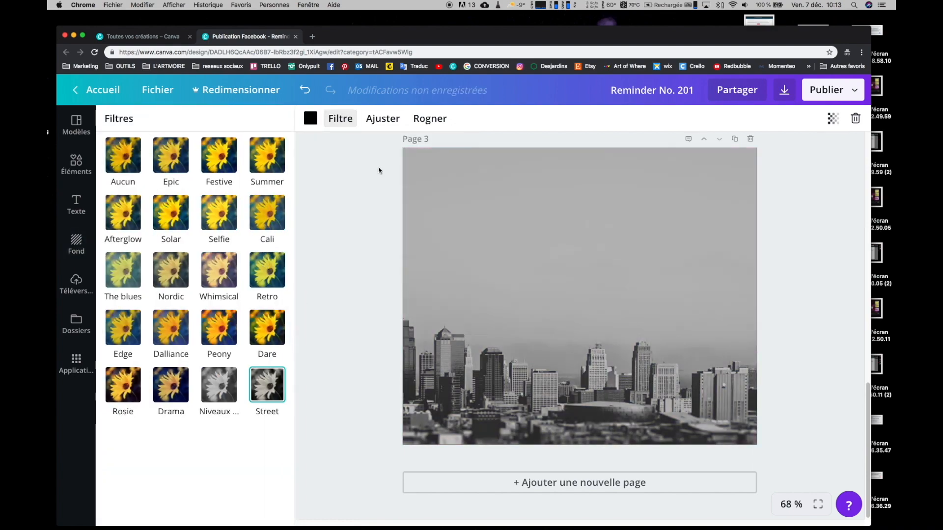
Crop the skyline background to a closer view of the buildings
left_click(383, 118)
left_click(452, 119)
left_click_drag(347, 193, 415, 301)
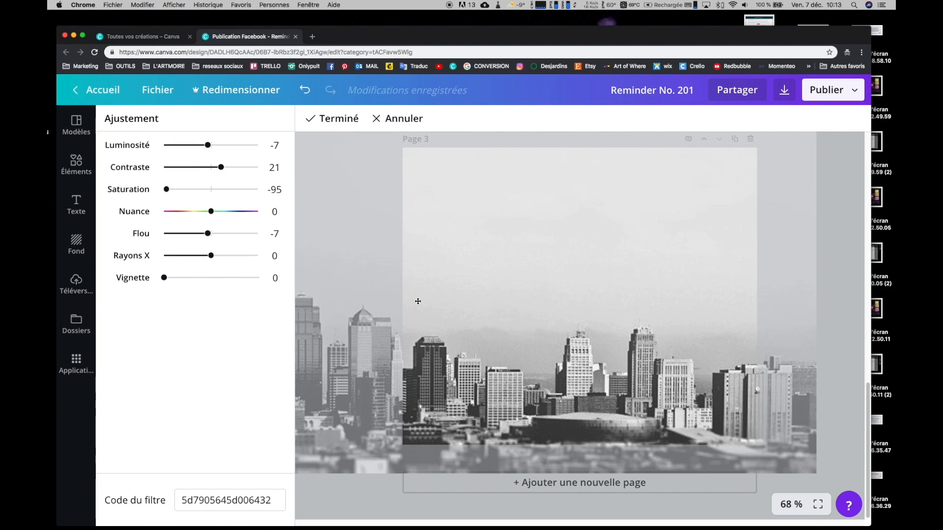
left_click(337, 213)
Upload the elk, lion and hare pictures from the computer
left_click(77, 245)
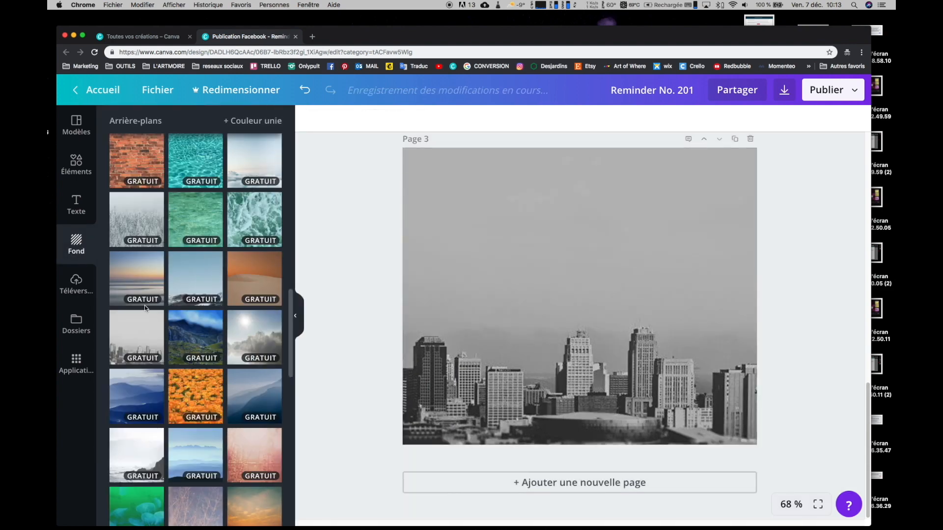
left_click(78, 283)
left_click(195, 125)
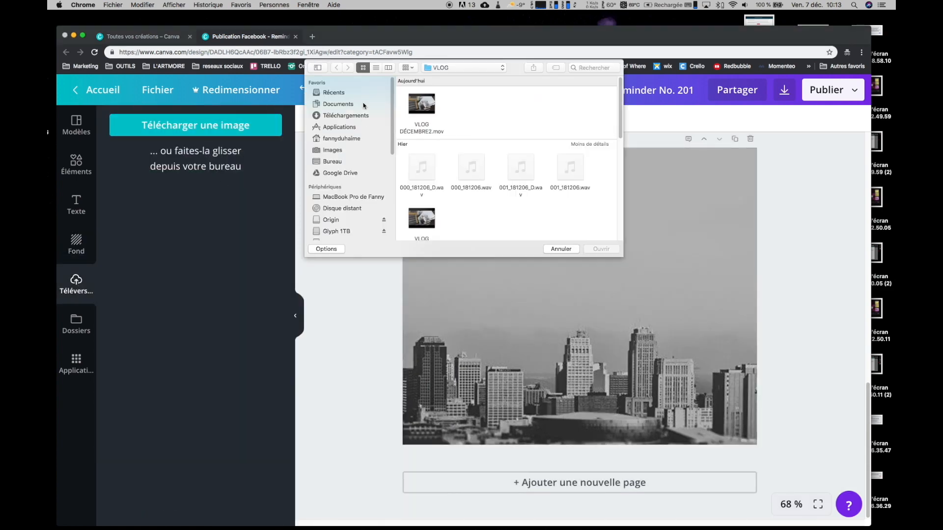
left_click_drag(529, 149, 415, 178)
key("Return")
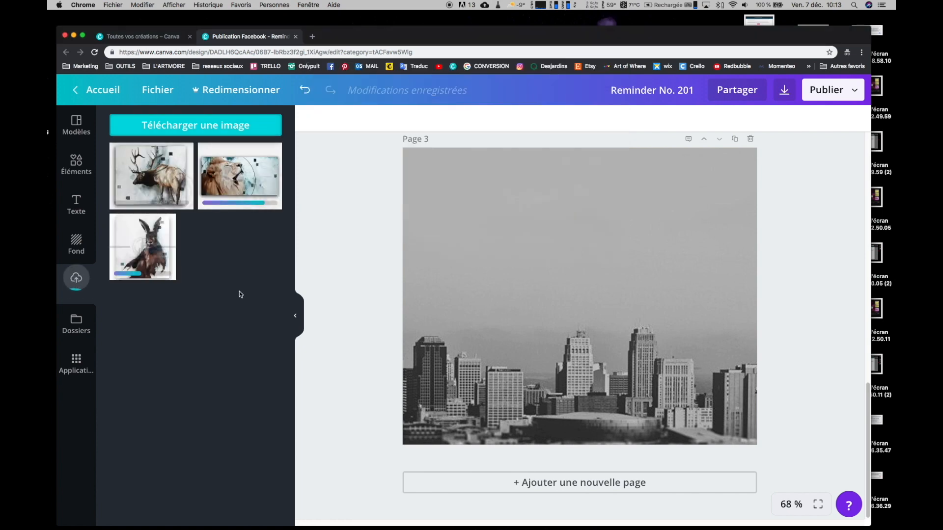
Replace page 3's background with a wood-grain texture in a light tone and reduce its opacity
left_click(76, 244)
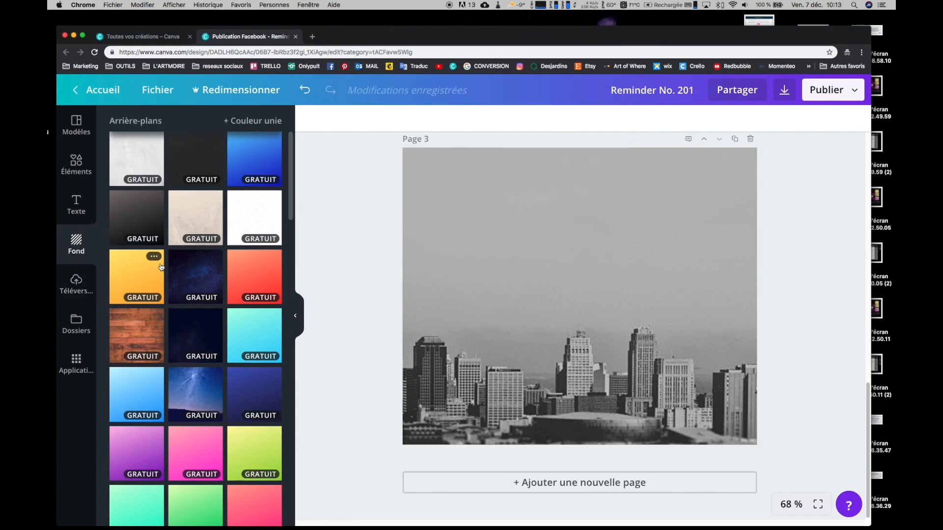
left_click(197, 158)
left_click(311, 119)
left_click(423, 172)
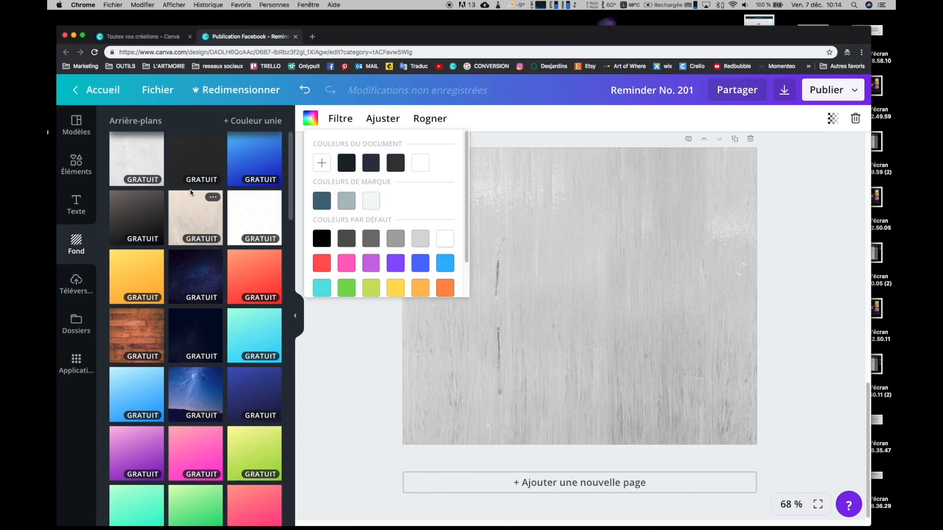
left_click(833, 118)
left_click_drag(806, 148, 748, 148)
left_click(355, 210)
Place the uploaded elk picture on page 3 and enlarge it to cover the whole page
left_click(76, 283)
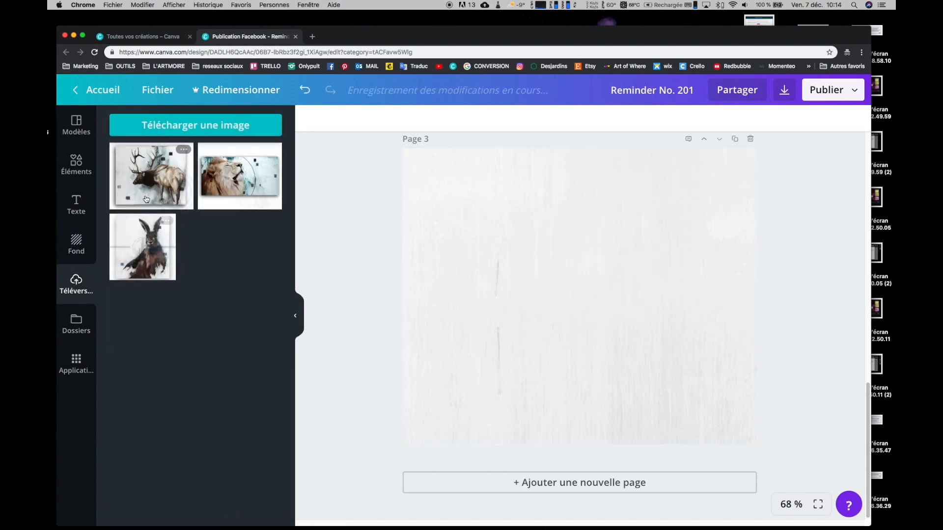
left_click(151, 176)
left_click(376, 274)
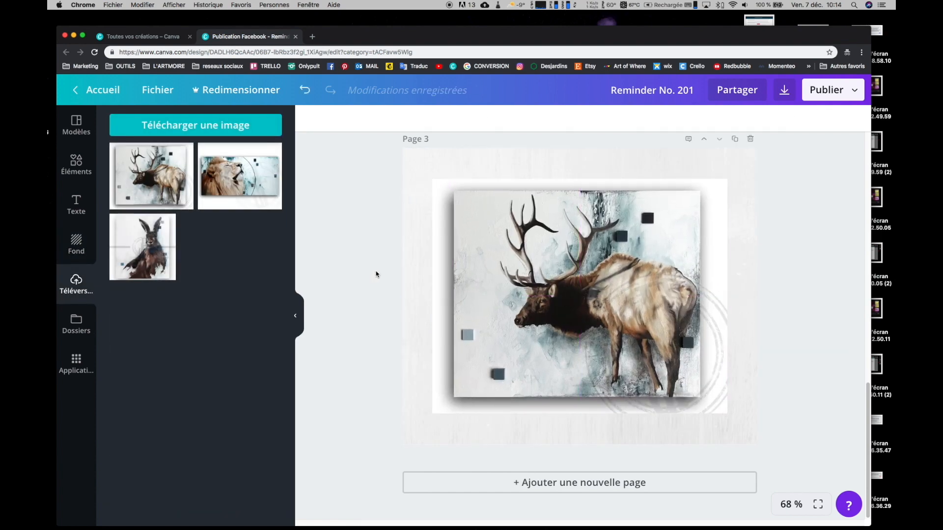
left_click(463, 275)
left_click_drag(432, 413, 355, 450)
left_click_drag(366, 179, 312, 152)
left_click_drag(375, 171, 430, 173)
left_click_drag(379, 457, 432, 442)
mouse_move(562, 359)
left_mouse_down()
mouse_move(534, 355)
mouse_move(550, 362)
left_mouse_up()
left_click(346, 294)
Look through the folders and the available applications, and open the details of Calendrier Canva
left_click(76, 325)
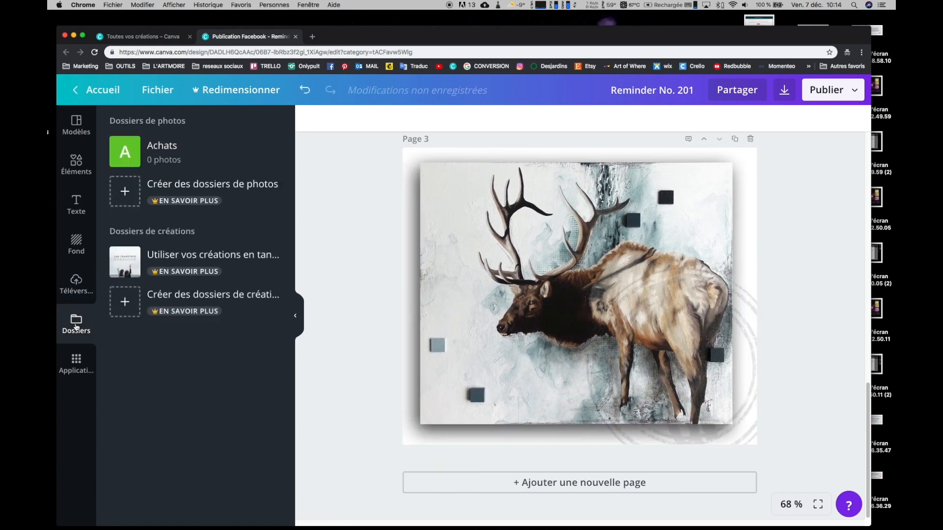
left_click(76, 363)
scroll(171, 200, "down", 5)
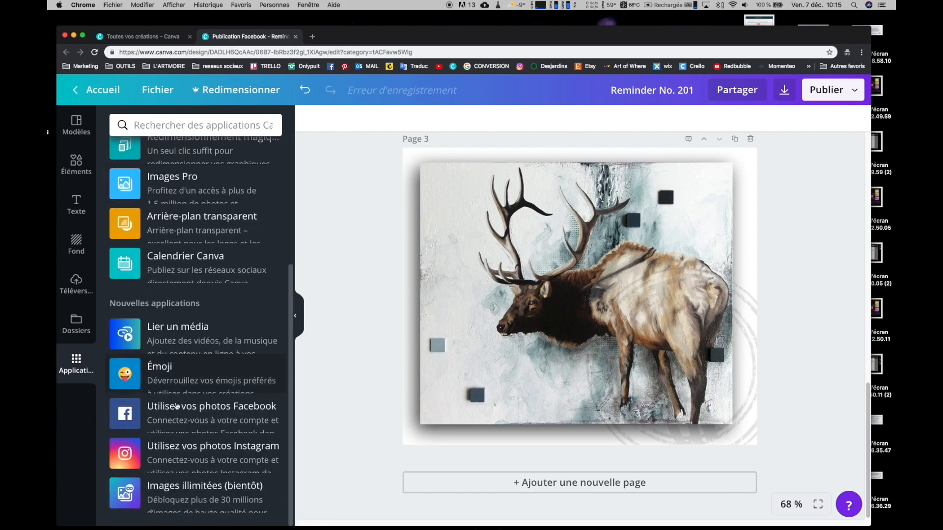
scroll(163, 377, "up", 2)
left_click(185, 307)
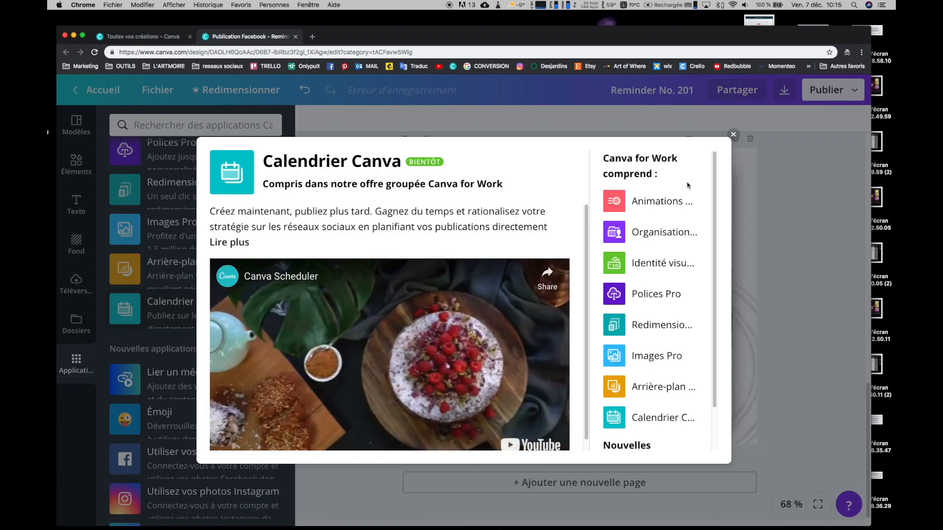
Examine the details of the Identité visuelle, Animations Pro and Organisation Pro applications
left_click(736, 139)
scroll(192, 246, "up", 3)
left_click(194, 246)
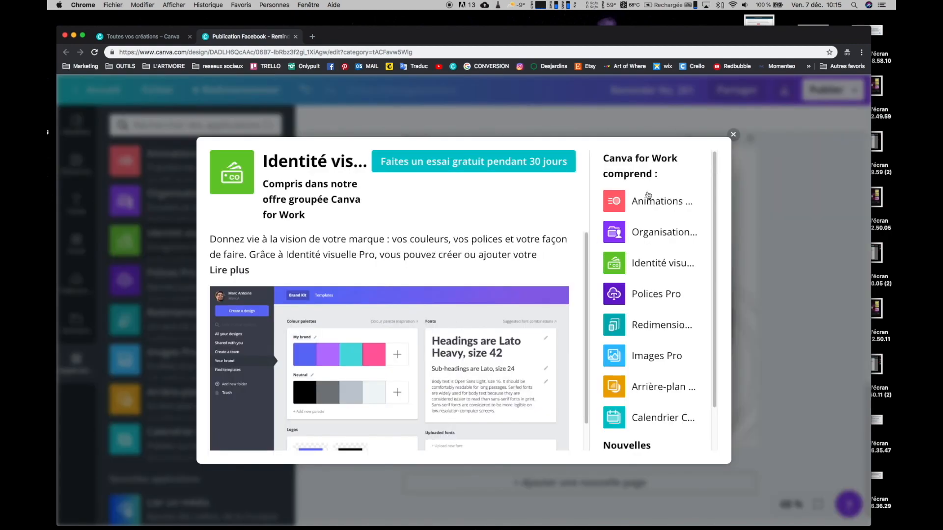
left_click(733, 135)
left_click(181, 176)
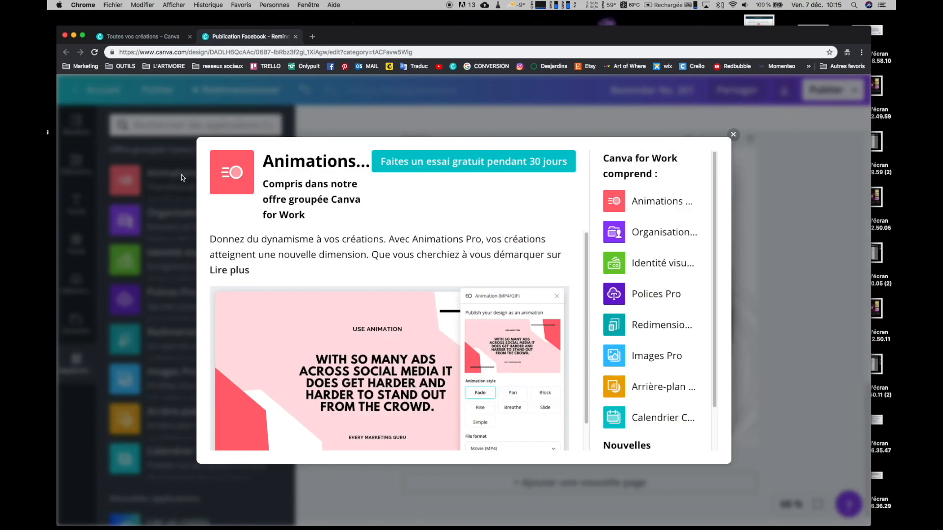
left_click(734, 136)
left_click(164, 220)
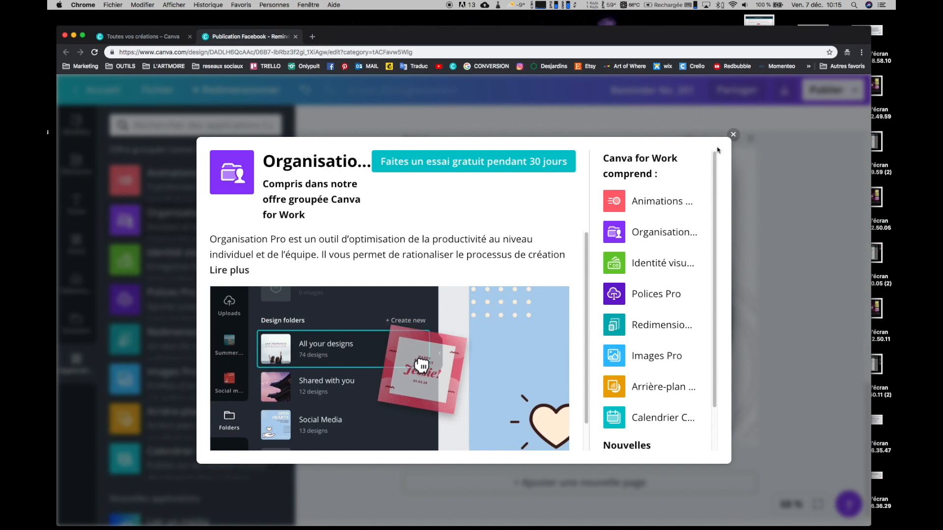
left_click(733, 135)
Rename the design "publication 01" and download only page 3 as a PNG file
type("publication 01")
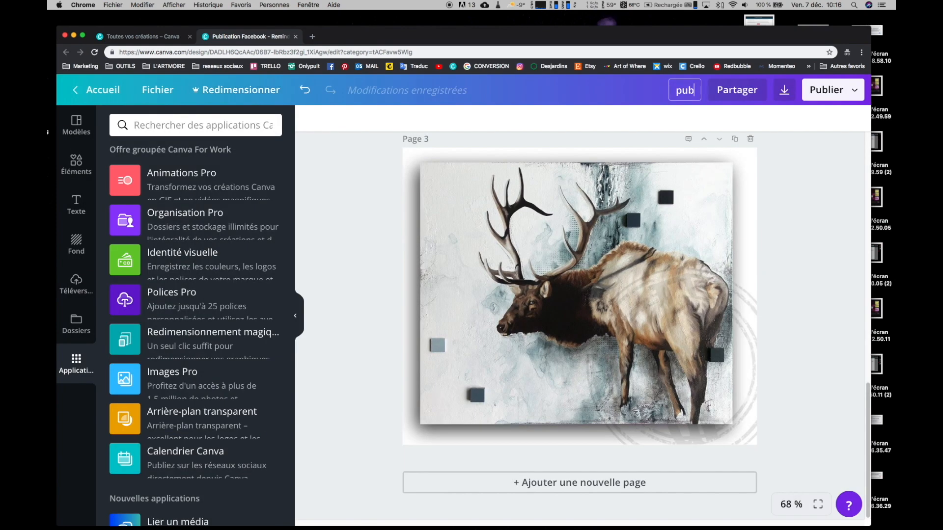
left_click(785, 92)
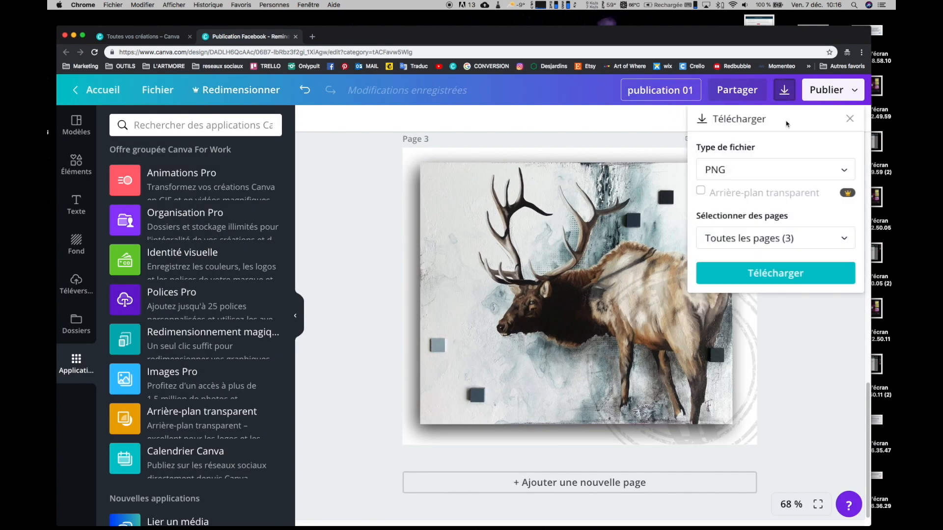
left_click(734, 171)
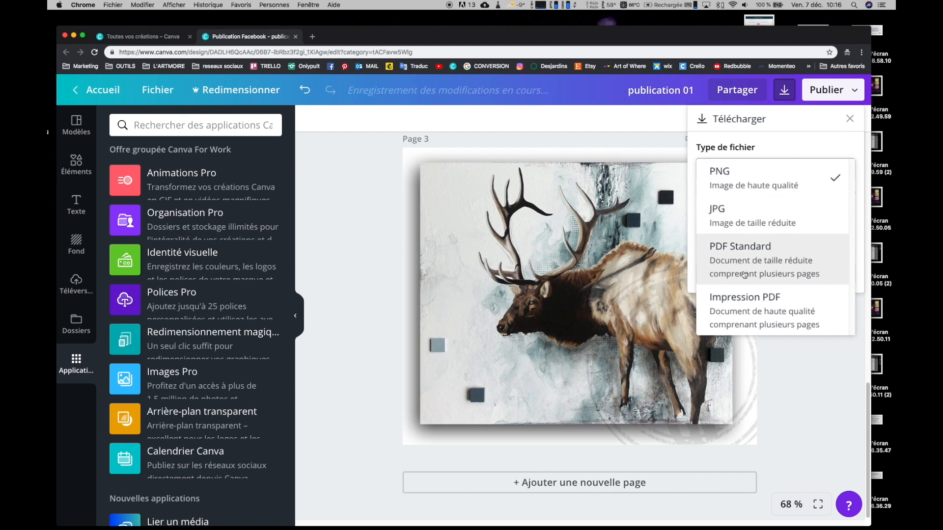
left_click(786, 196)
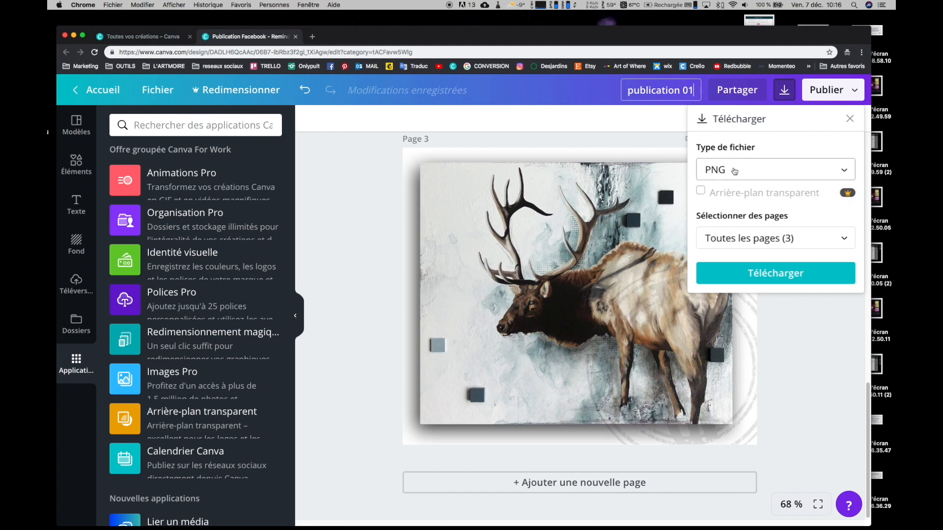
left_click(776, 240)
left_click(841, 363)
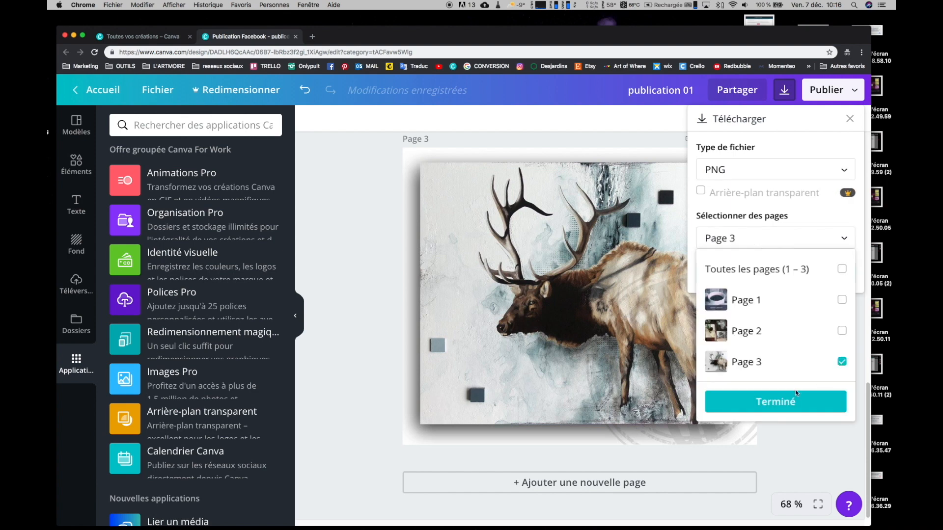
left_click(796, 400)
left_click(764, 275)
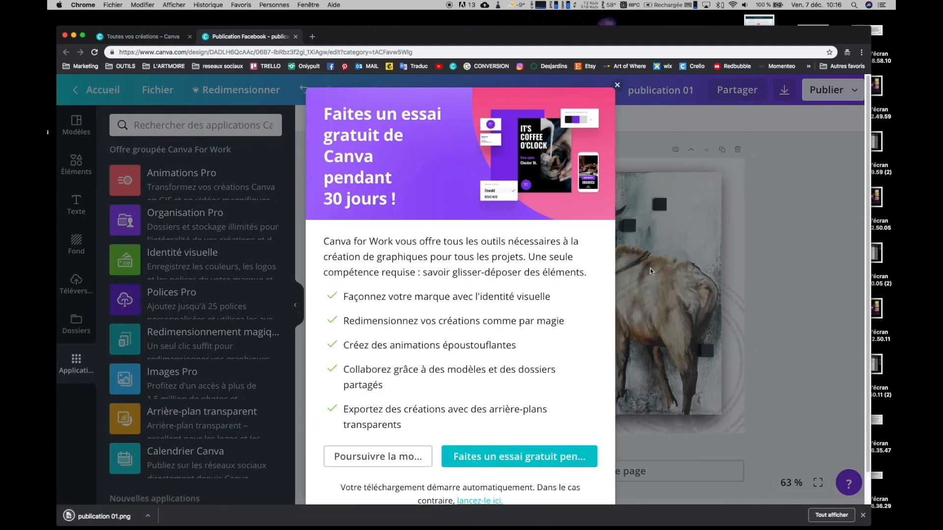
left_click(617, 86)
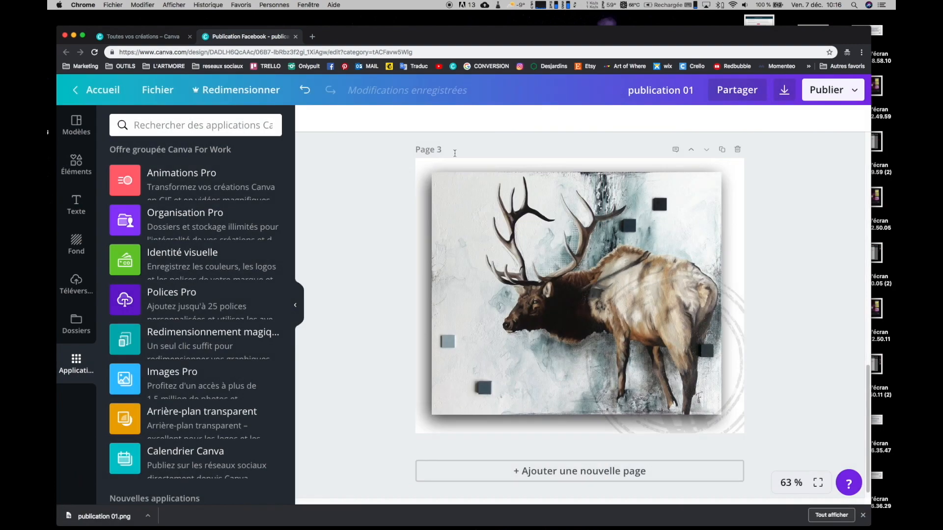
Return to the home page and look through the design types offered for creation and the existing designs
left_click(104, 89)
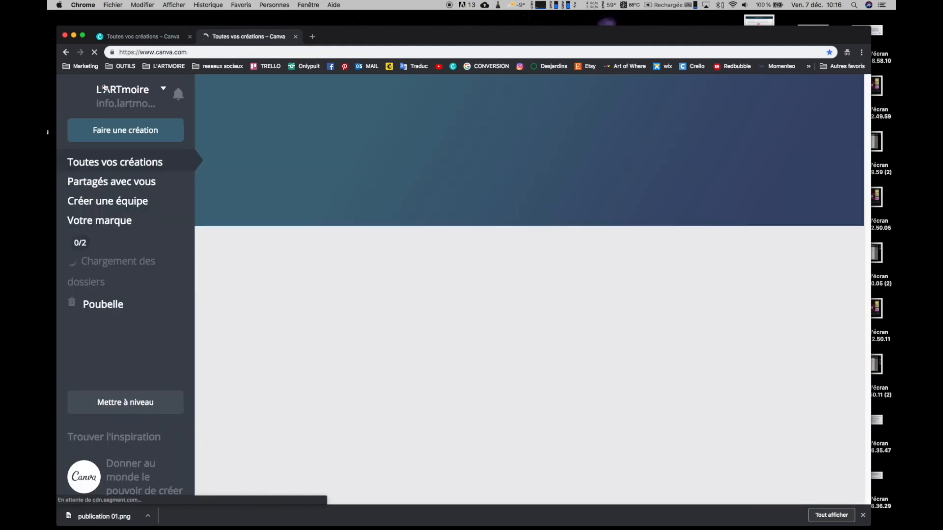
scroll(319, 262, "down", 3)
scroll(319, 262, "down", 1)
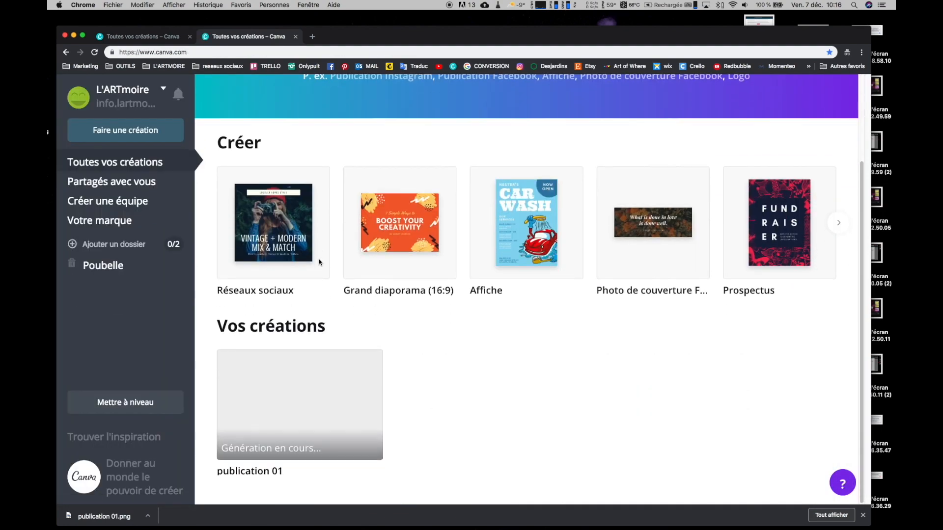
scroll(406, 360, "up", 5)
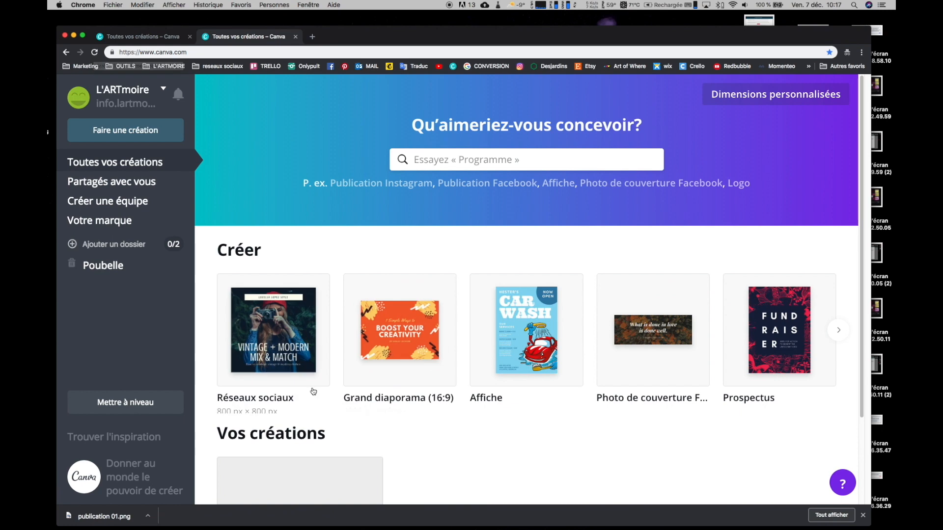
scroll(287, 317, "down", 3)
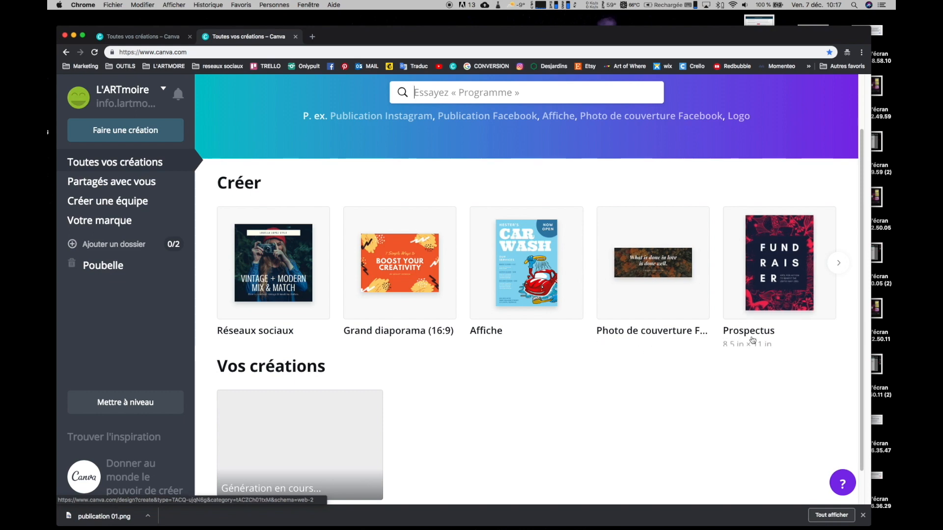
left_click(838, 264)
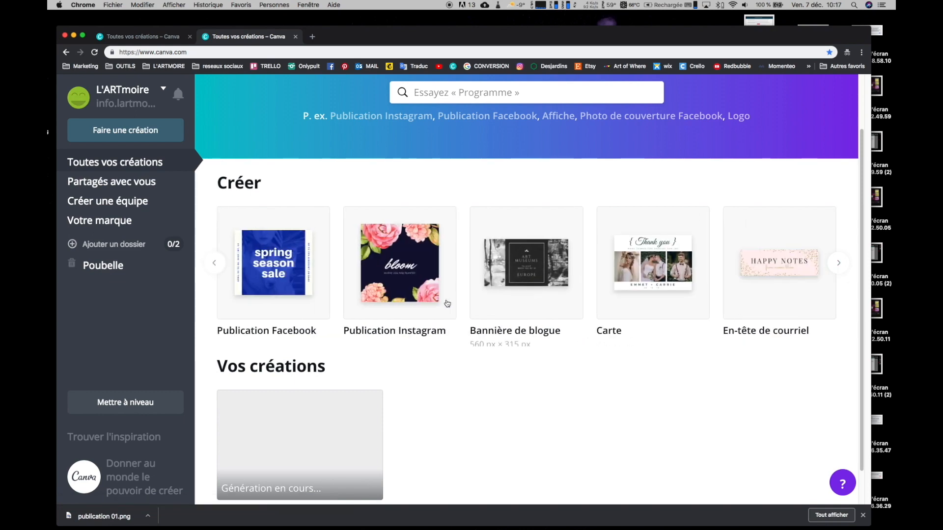
Create two folders named "Facebook" and "Site internet"
left_click(120, 245)
type("Facebook")
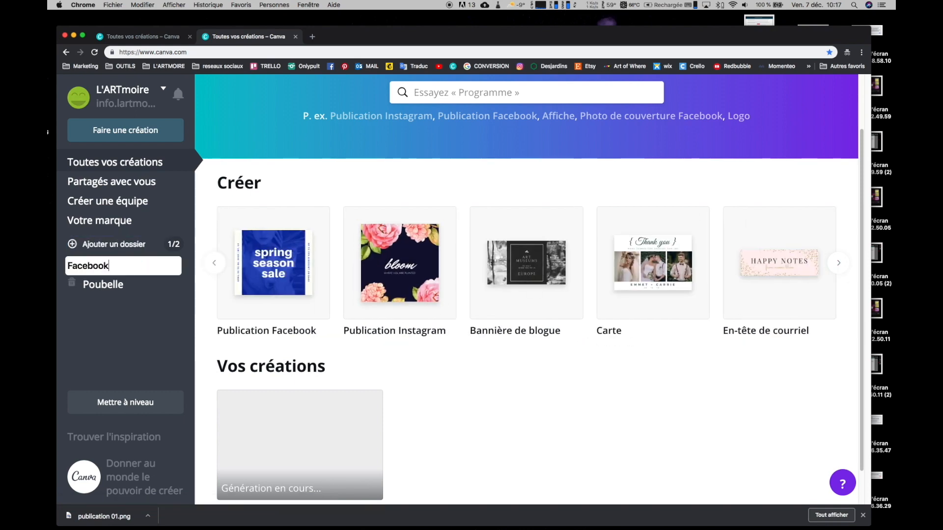
key("Return")
left_click(119, 245)
type("Si")
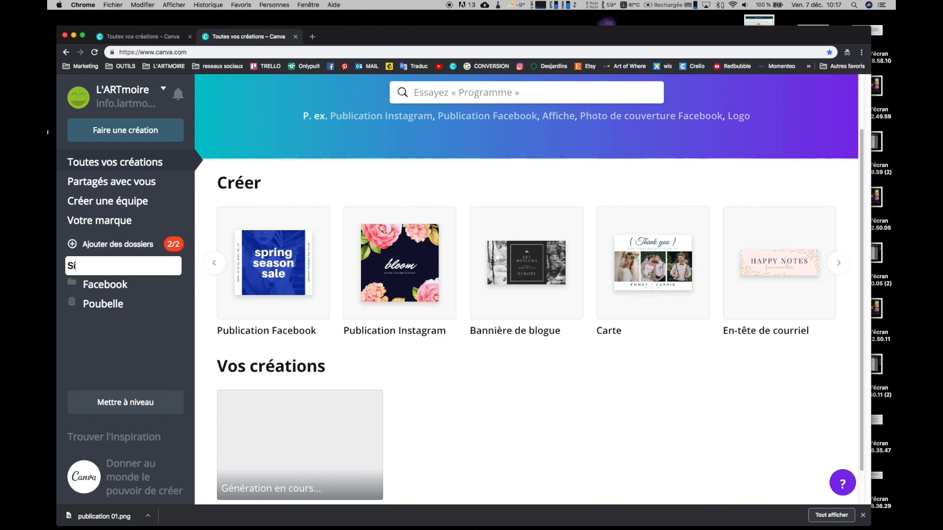
type("te internet")
key("Return")
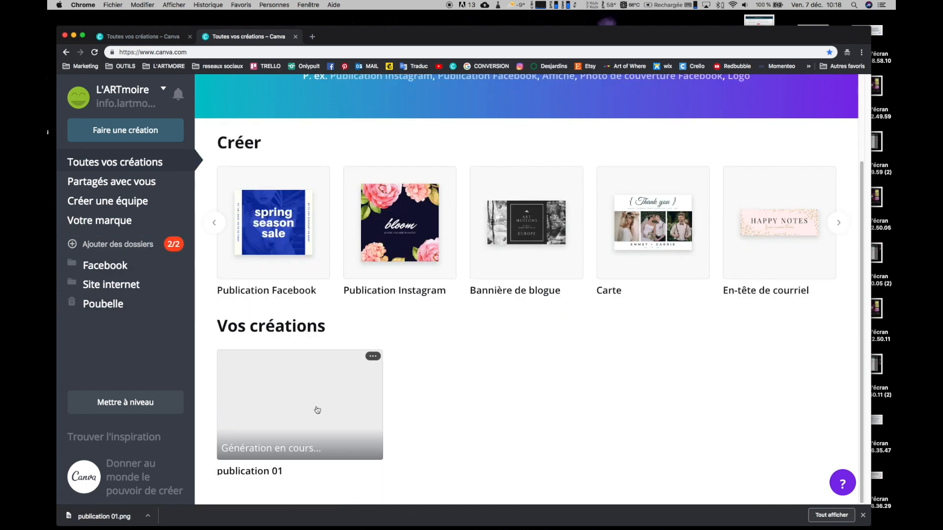
Open the publication 01 design and delete its first two pages, keeping only the elk page
left_click(316, 410)
scroll(768, 316, "down", 3)
scroll(762, 207, "up", 3)
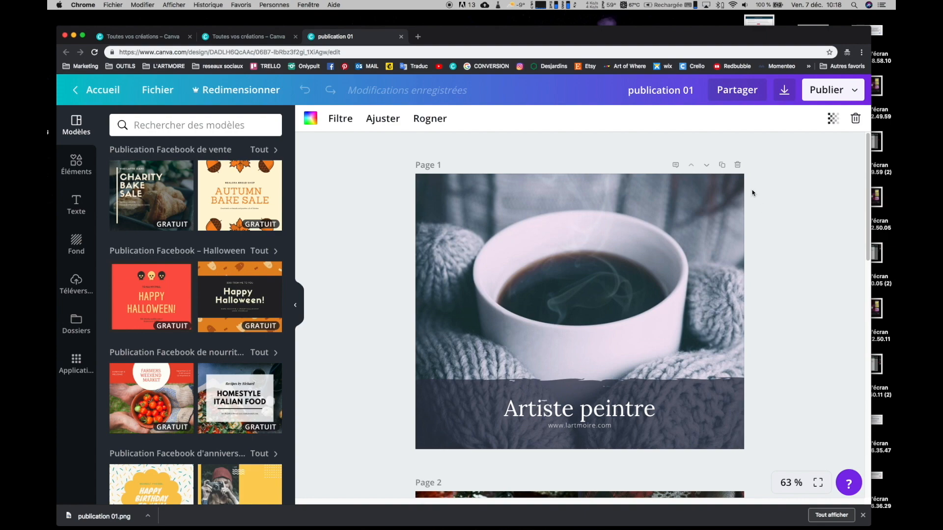
left_click(737, 164)
left_click(737, 165)
scroll(771, 279, "down", 1)
scroll(771, 279, "up", 1)
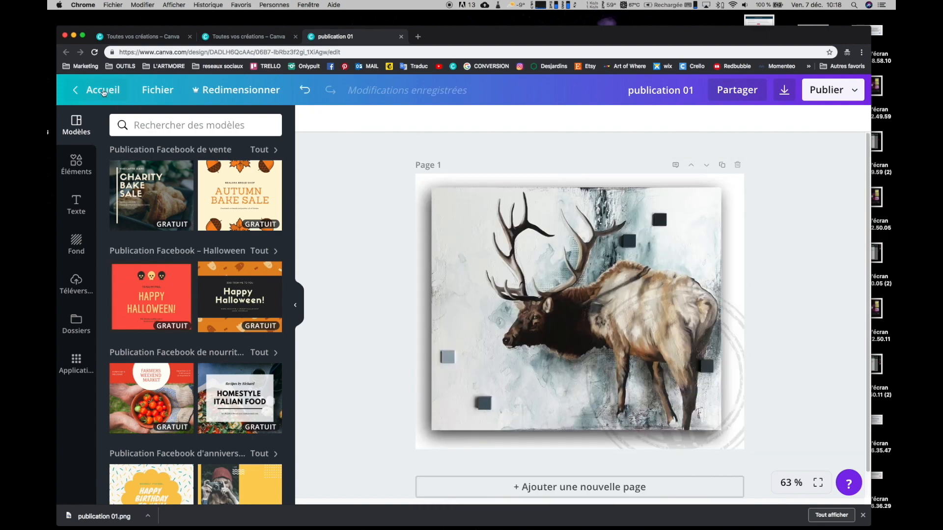
Return to the home page and move the publication 01 design into the Facebook folder
left_click(104, 90)
scroll(501, 349, "down", 2)
left_click(339, 356)
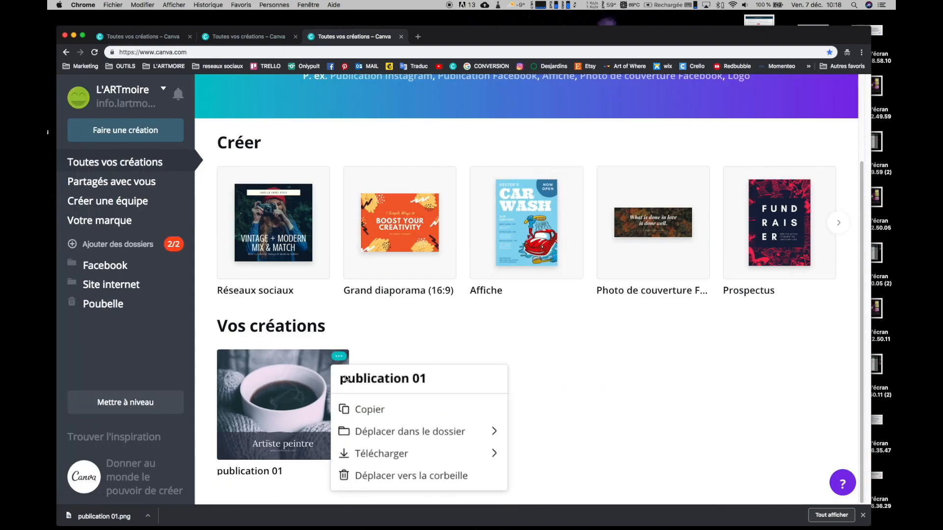
left_click(369, 431)
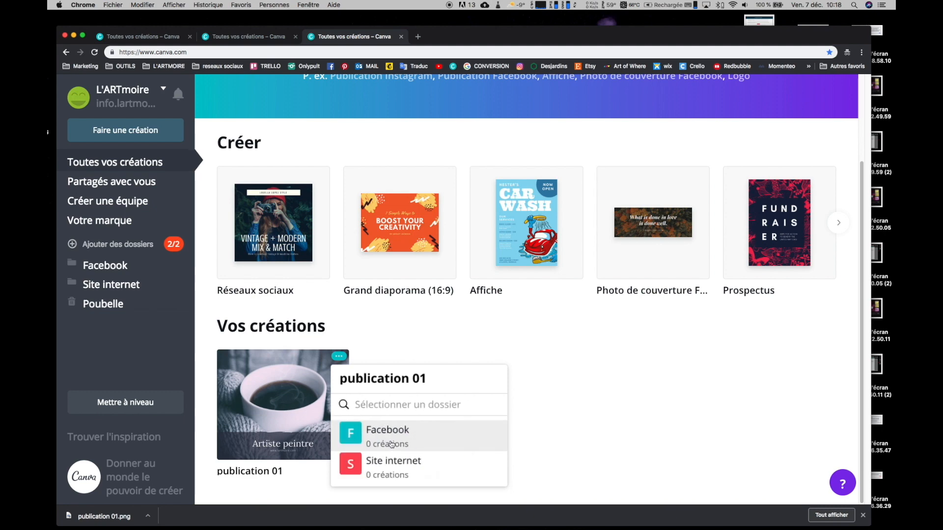
left_click(388, 437)
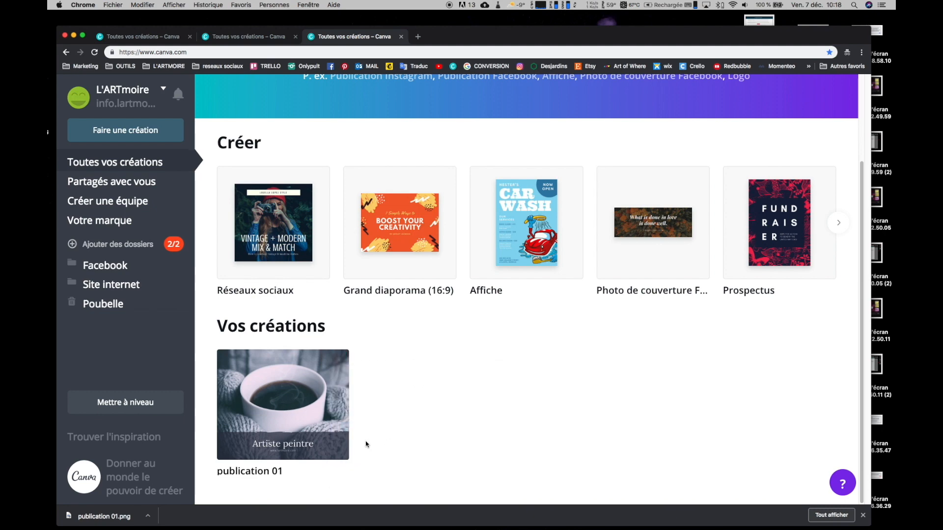
Open publication 01 from the Facebook folder, use it as a template for a new design, and display the available elements
left_click(116, 267)
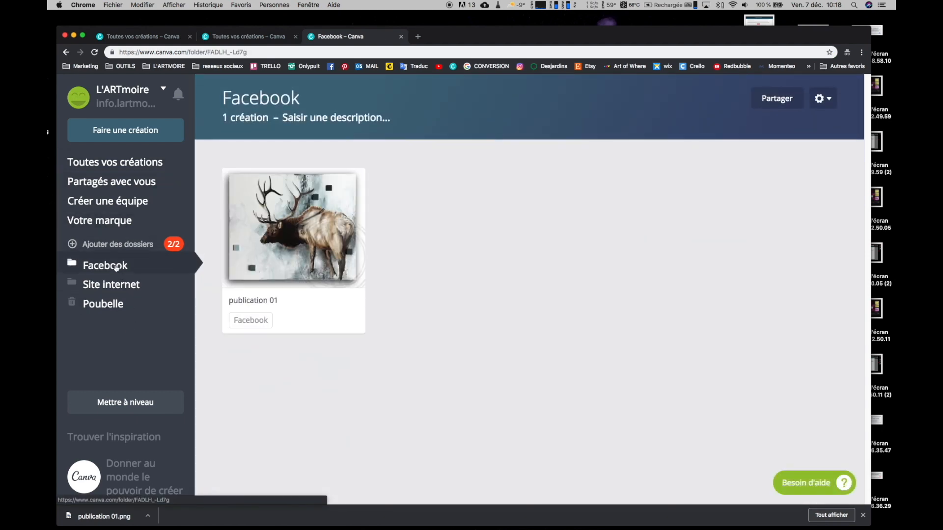
left_click(283, 238)
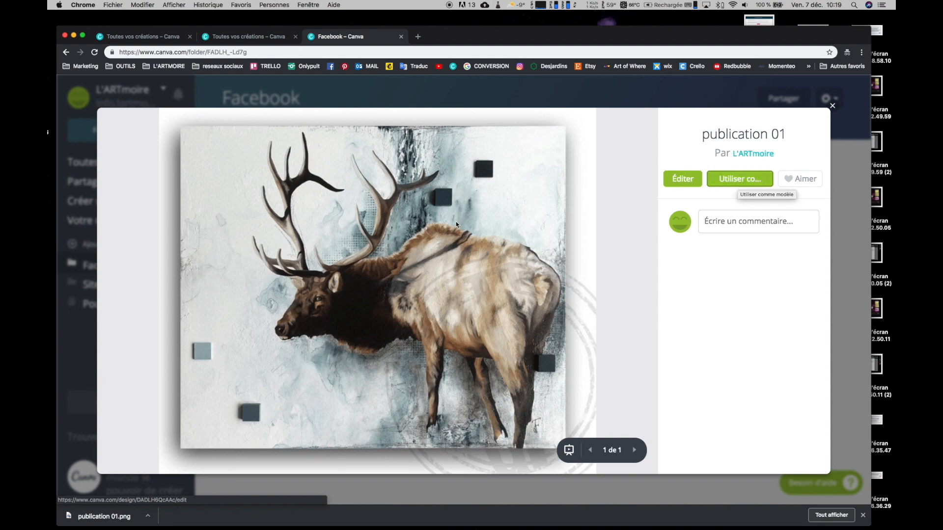
left_click(765, 187)
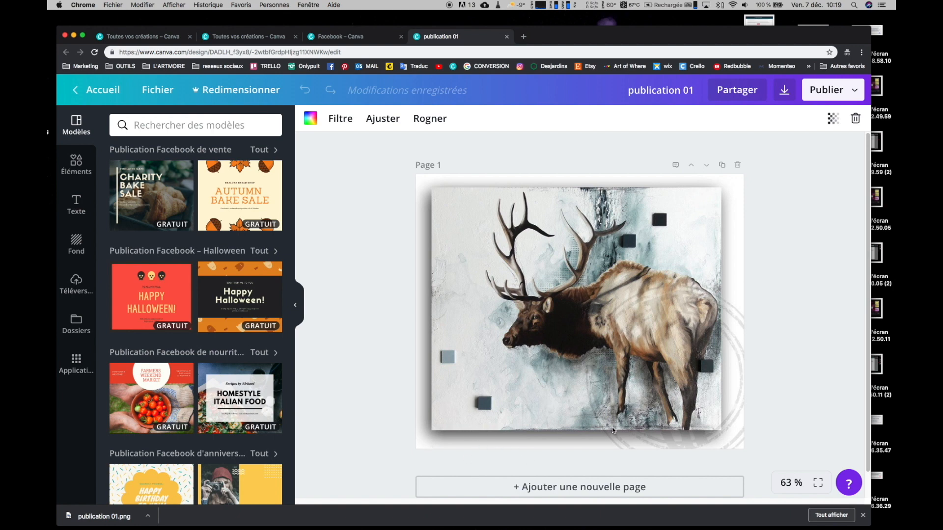
left_click(76, 165)
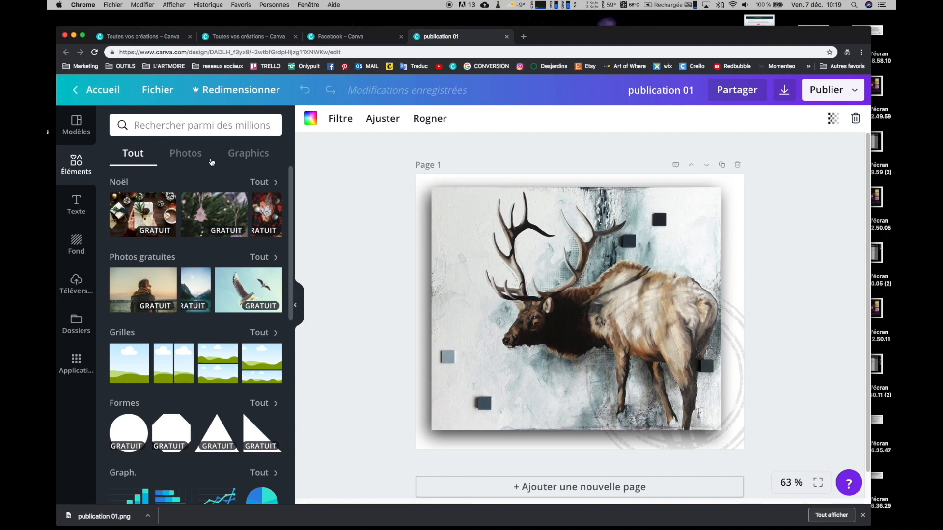
Open the brand settings from the home page and examine the brand colours with their colour codes, the logos and the fonts
left_click(101, 89)
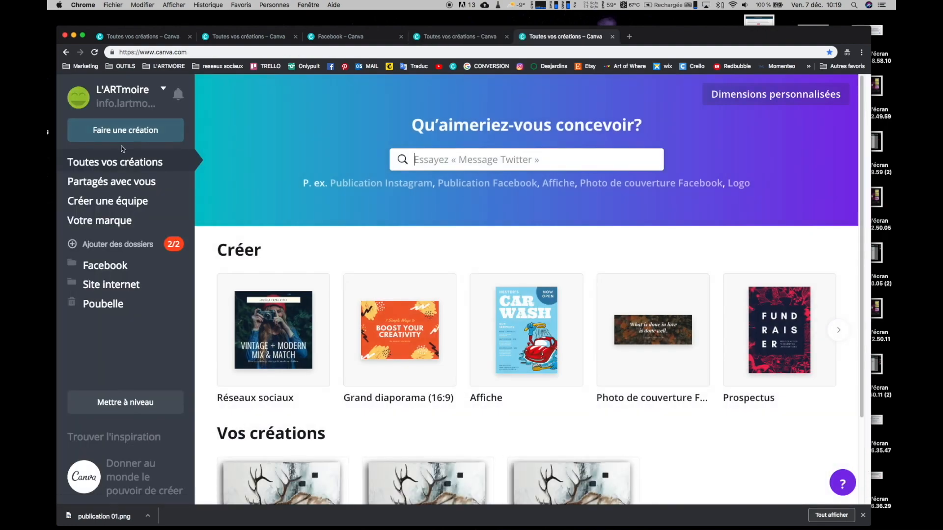
left_click(119, 225)
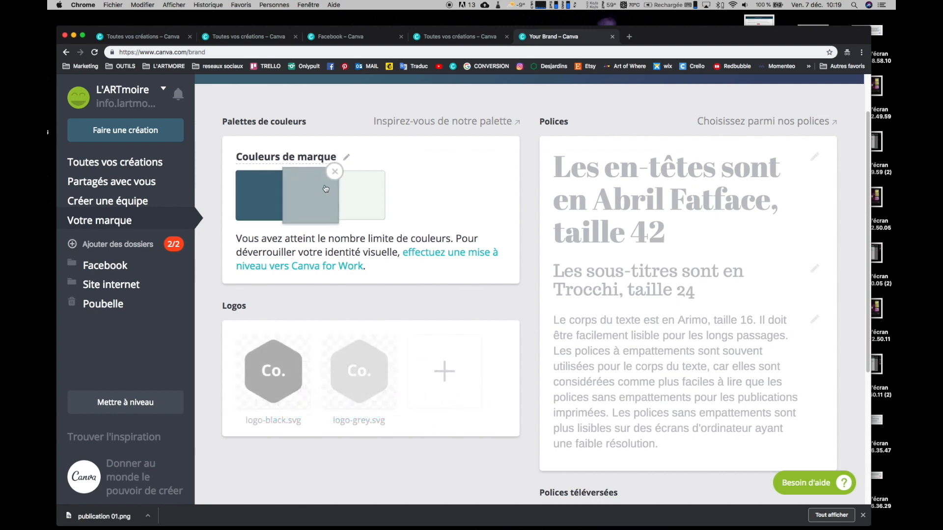
left_click(347, 157)
left_click(360, 158)
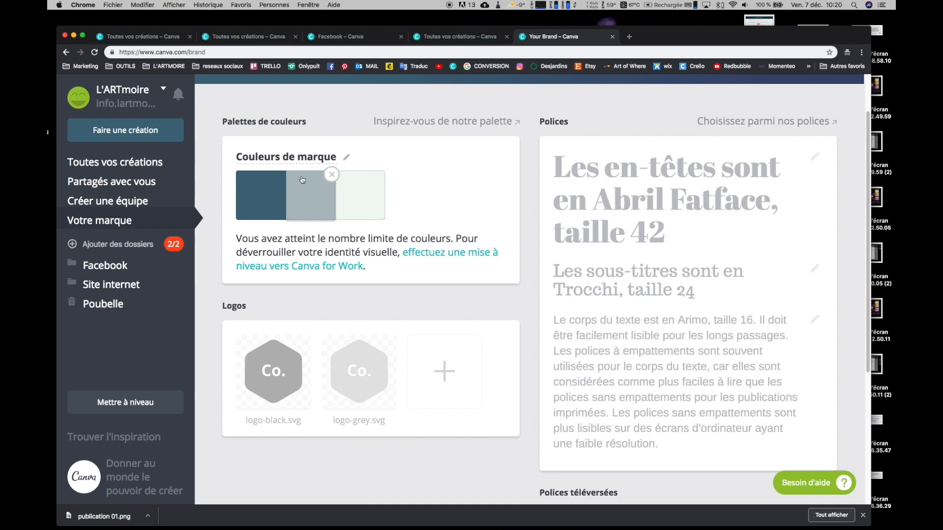
left_click(260, 194)
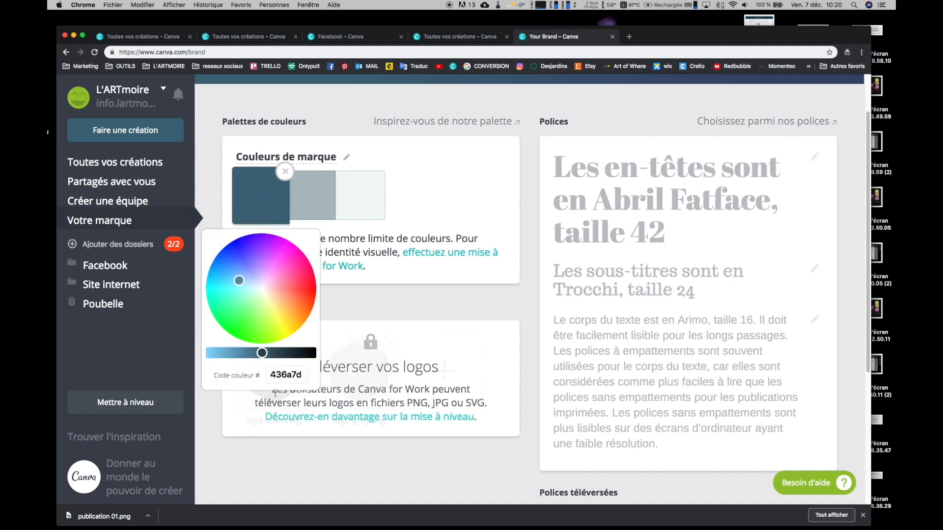
left_click(311, 207)
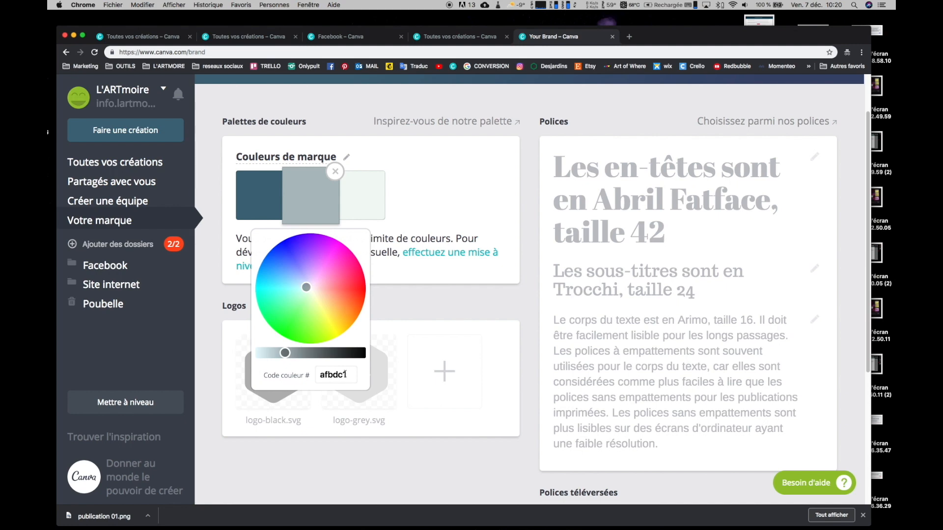
left_click(441, 208)
scroll(722, 297, "down", 3)
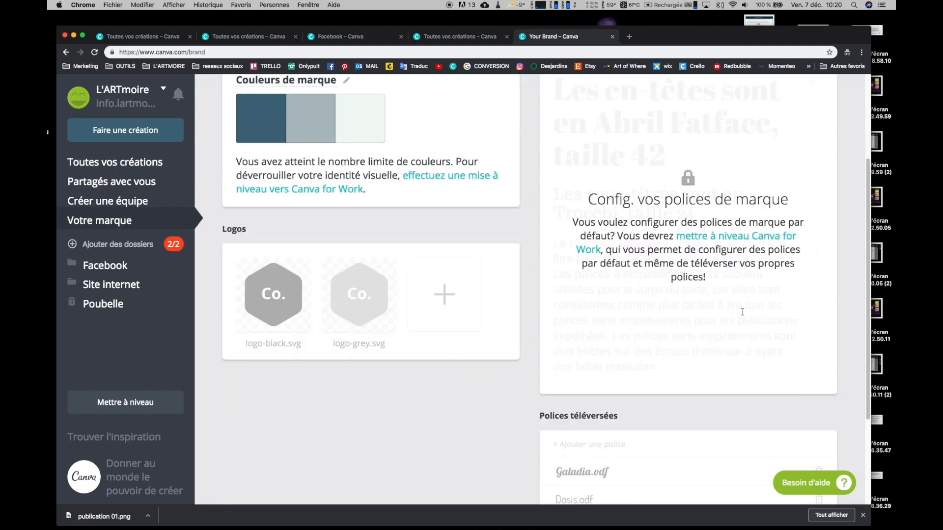
scroll(722, 297, "up", 2)
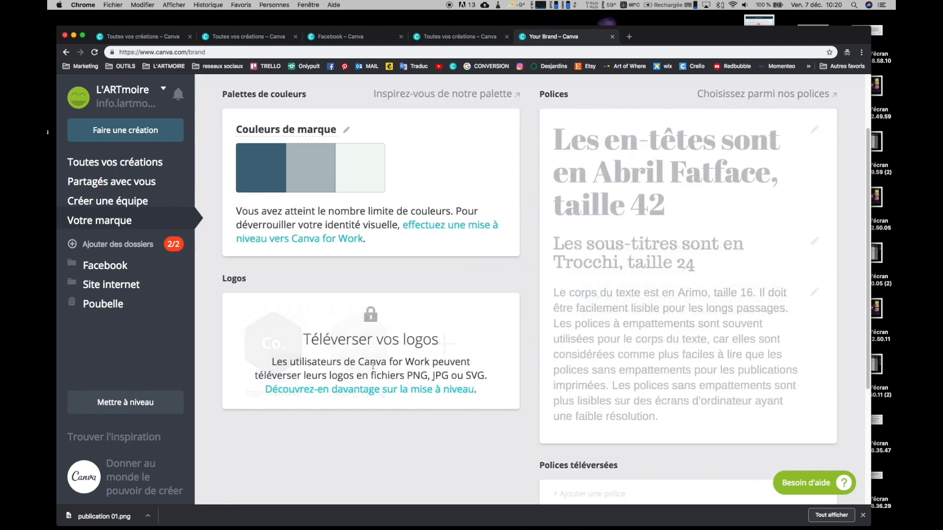
scroll(389, 246, "down", 4)
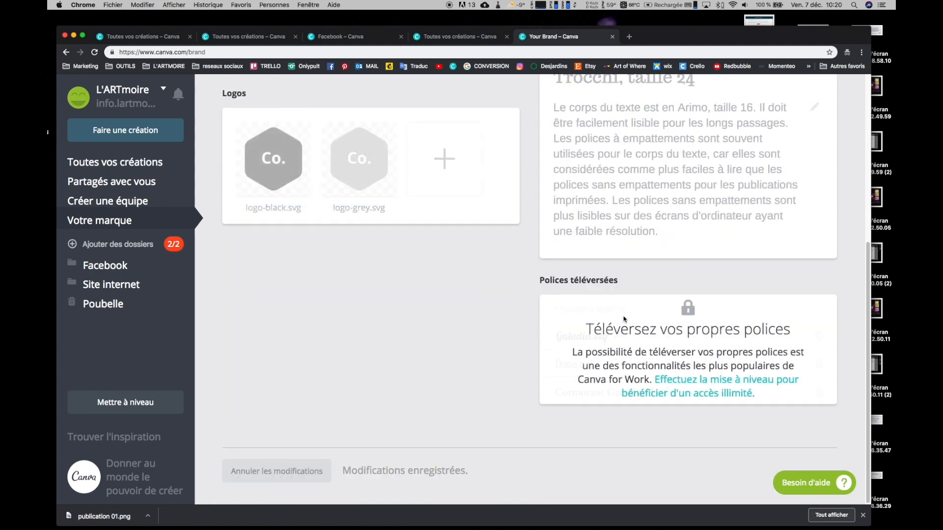
Open a publication 01 design from all designs and view the brand colours offered in the editor's colour choices
scroll(455, 352, "up", 6)
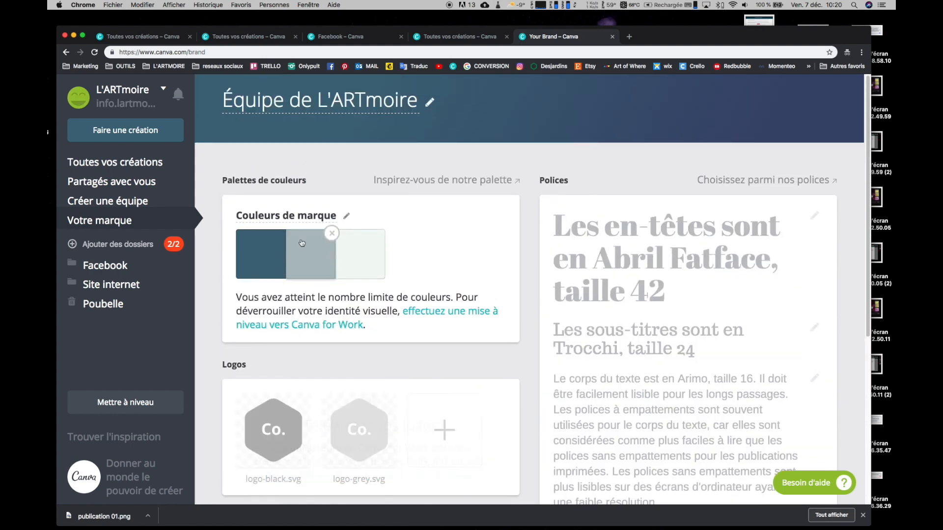
left_click(109, 169)
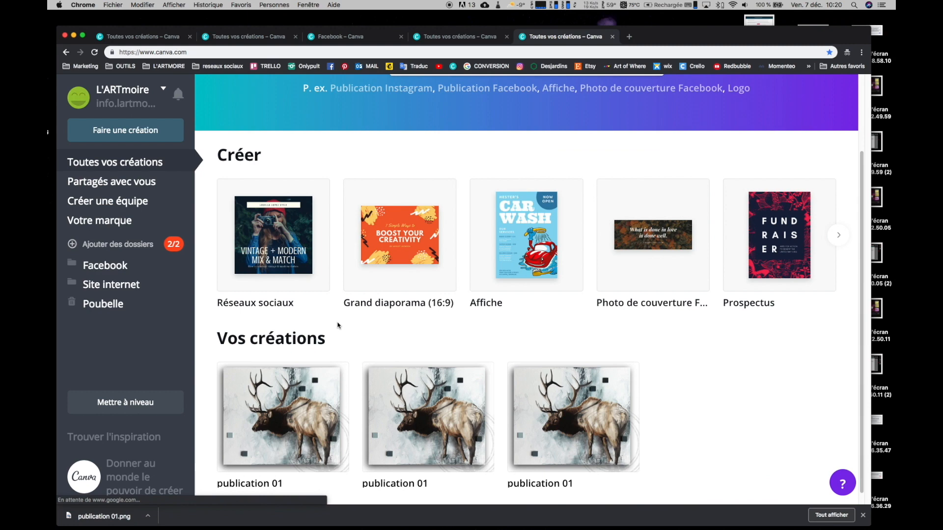
left_click(423, 412)
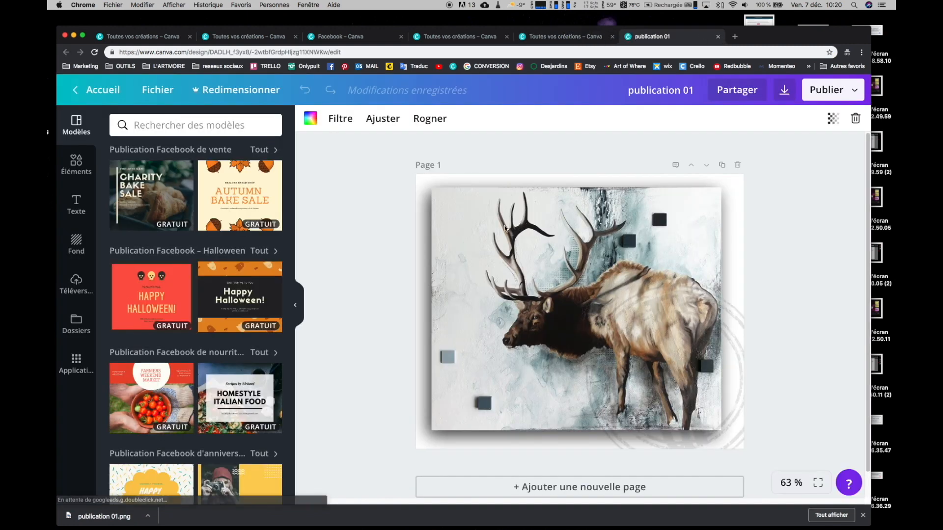
left_click(311, 119)
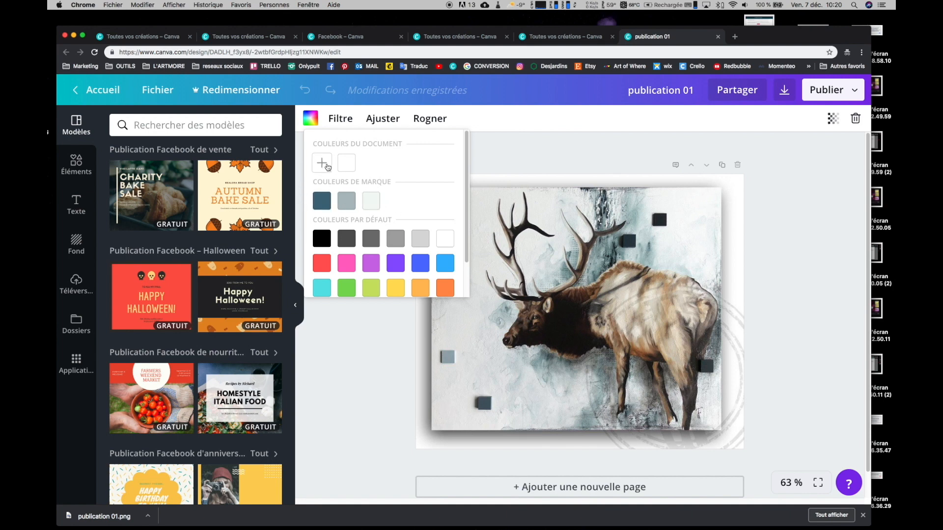
left_click(761, 430)
Enlarge the publication 01 page to 100 %, examine the colours in the elk artwork, and display the available elements
left_click(786, 483)
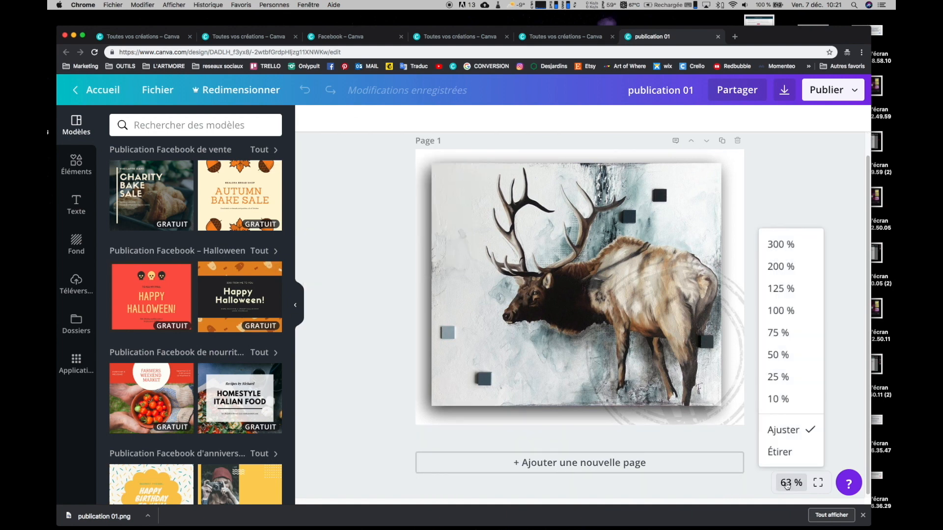
left_click(783, 309)
scroll(366, 288, "down", 3)
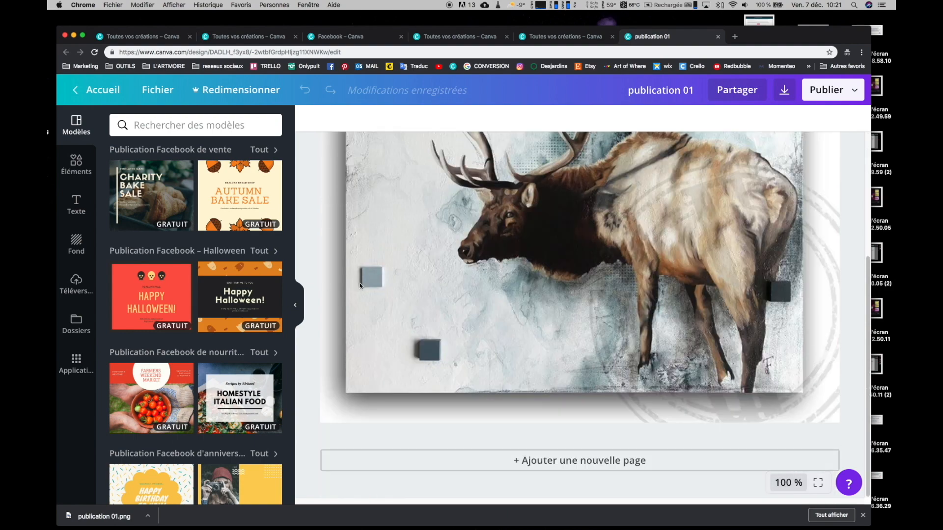
left_click(296, 305)
scroll(327, 317, "up", 2)
scroll(328, 318, "down", 2)
scroll(328, 316, "down", 3)
scroll(330, 318, "up", 3)
left_click(78, 167)
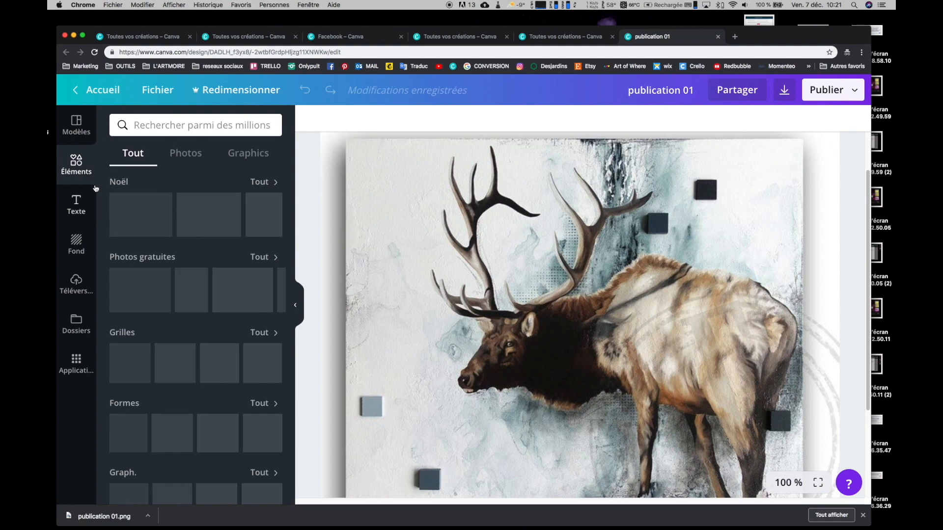
Return to the home page and create a new design with custom dimensions of 1080 × 1080 px
left_click(98, 90)
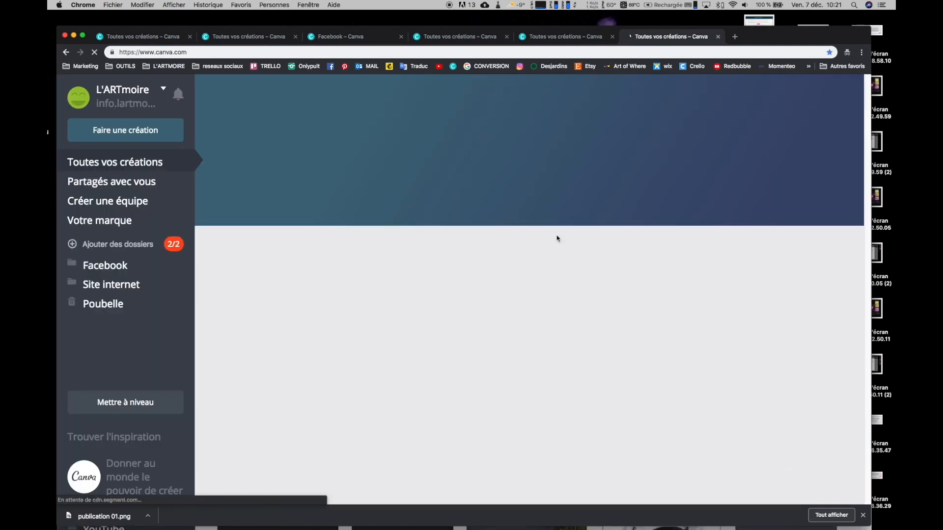
left_click(750, 95)
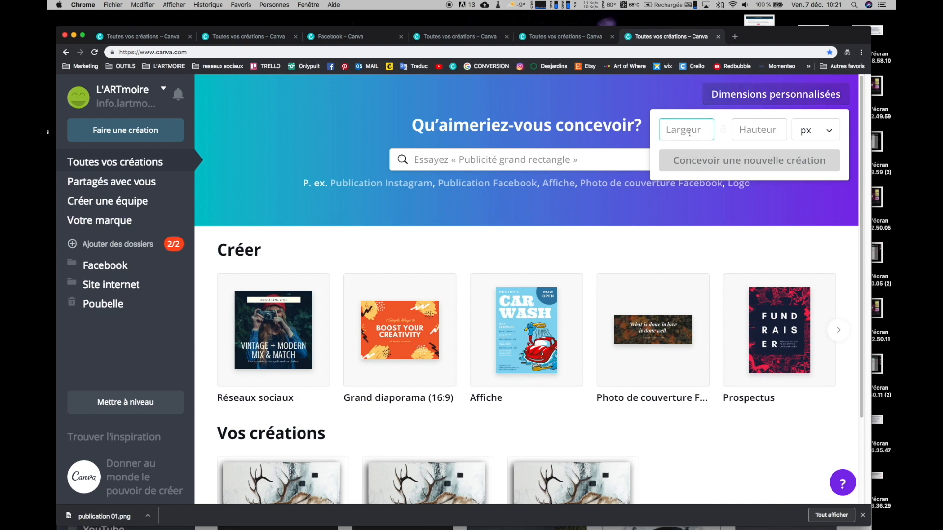
type("1080")
left_click(755, 132)
type("1")
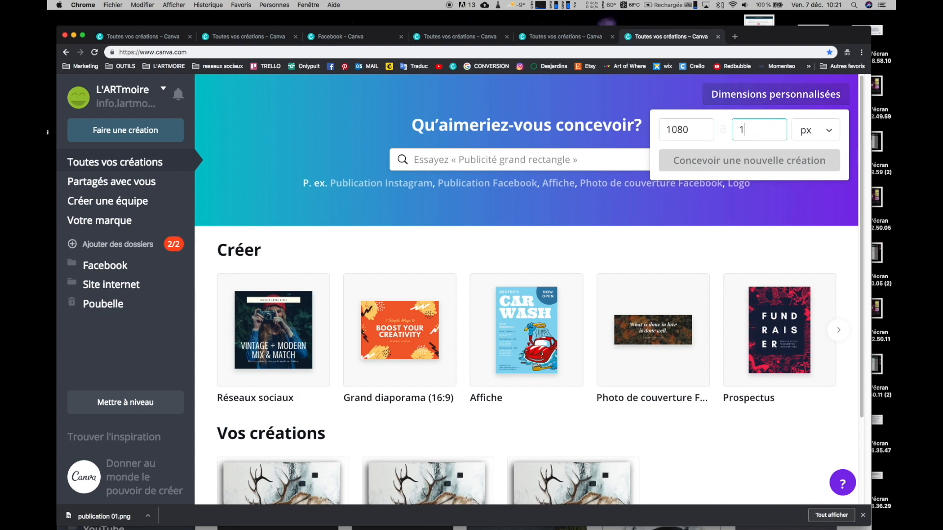
left_click(767, 161)
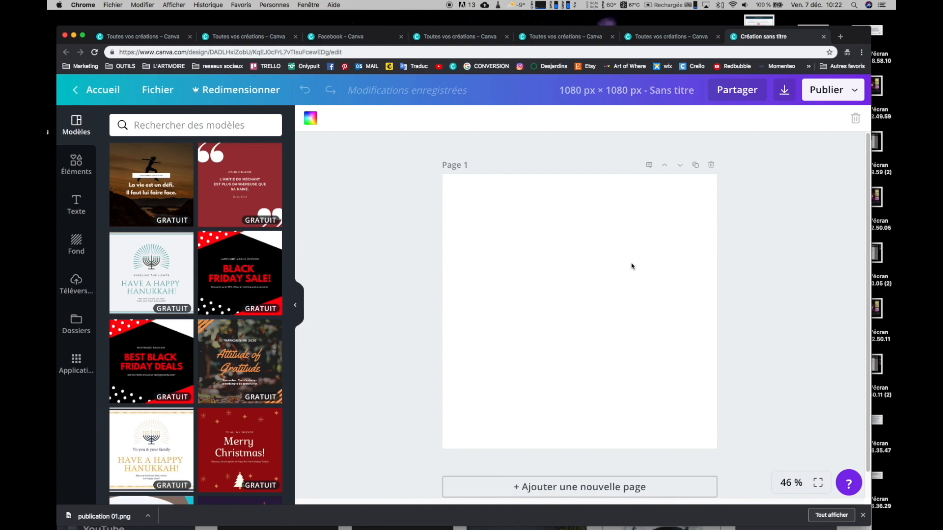
Switch to the other Canva browser window with the second account and browse through its existing designs
key("ctrl+Up")
left_click(685, 143)
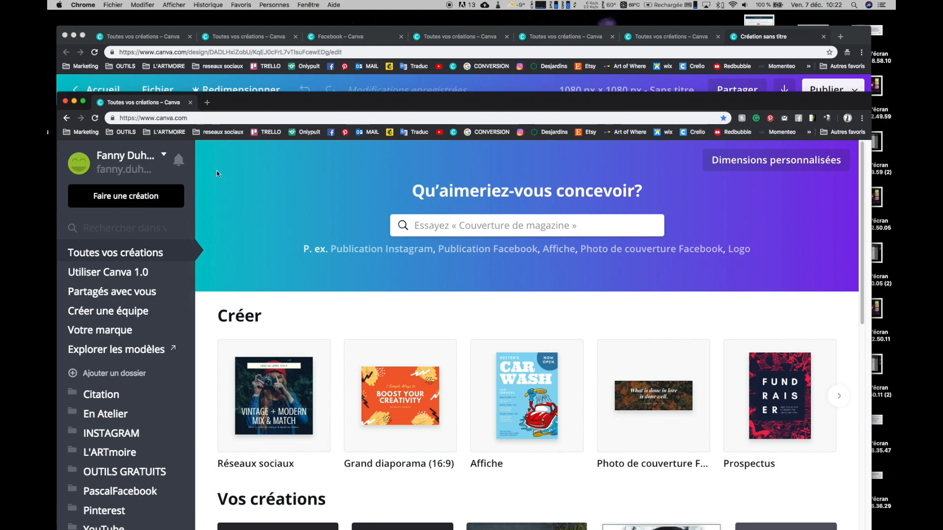
scroll(482, 227, "down", 8)
scroll(482, 227, "down", 15)
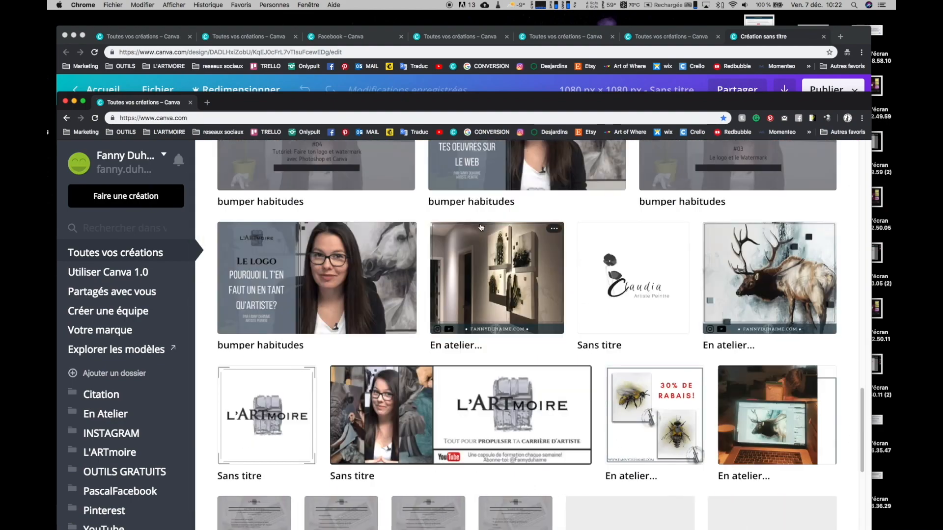
scroll(482, 227, "down", 15)
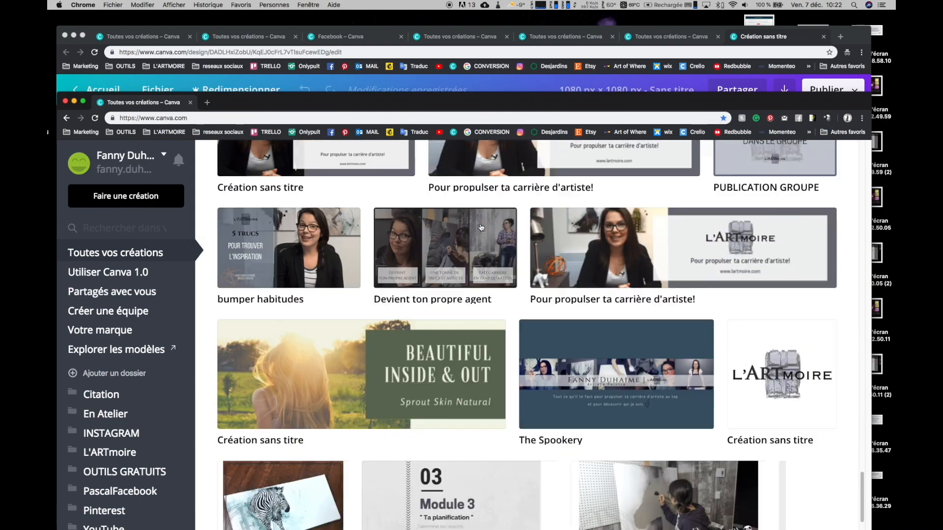
scroll(470, 249, "up", 15)
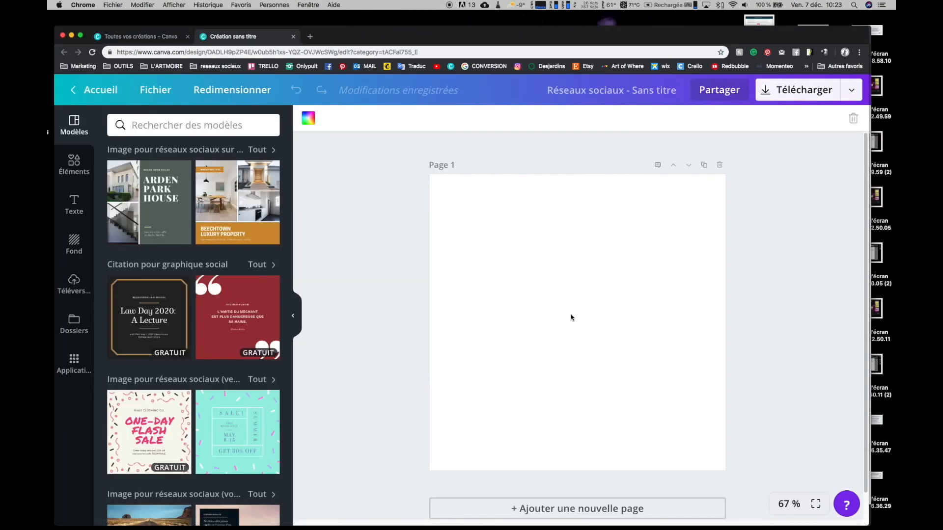
Apply the Arden Park House template to the blank social media design and view its download options
left_click(155, 203)
left_click(780, 96)
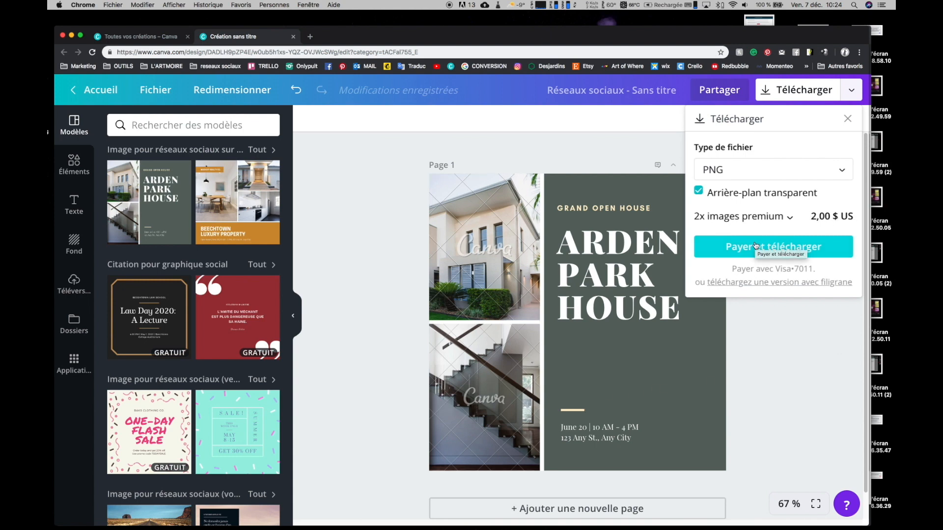
left_click(781, 339)
Open the brand settings from the home page and examine this account's colour palettes, logos, brand fonts and uploaded fonts
left_click(93, 89)
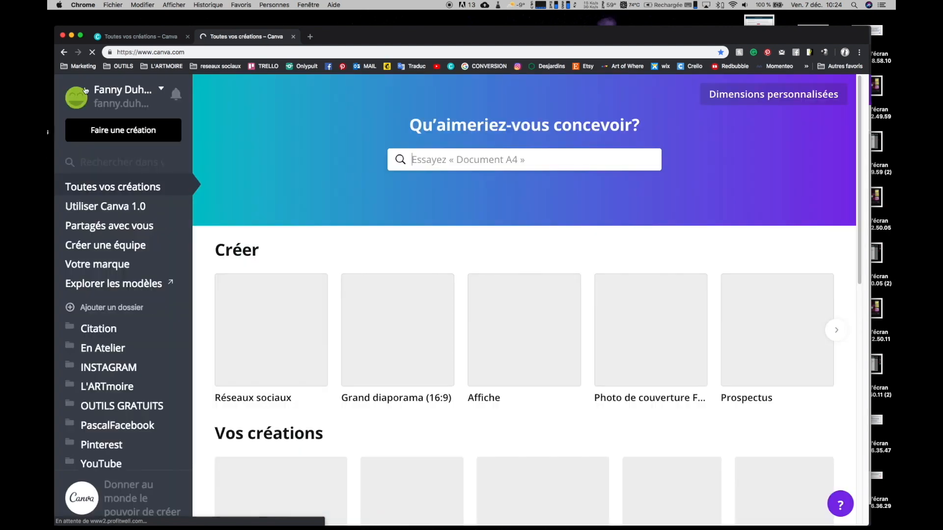
left_click(123, 265)
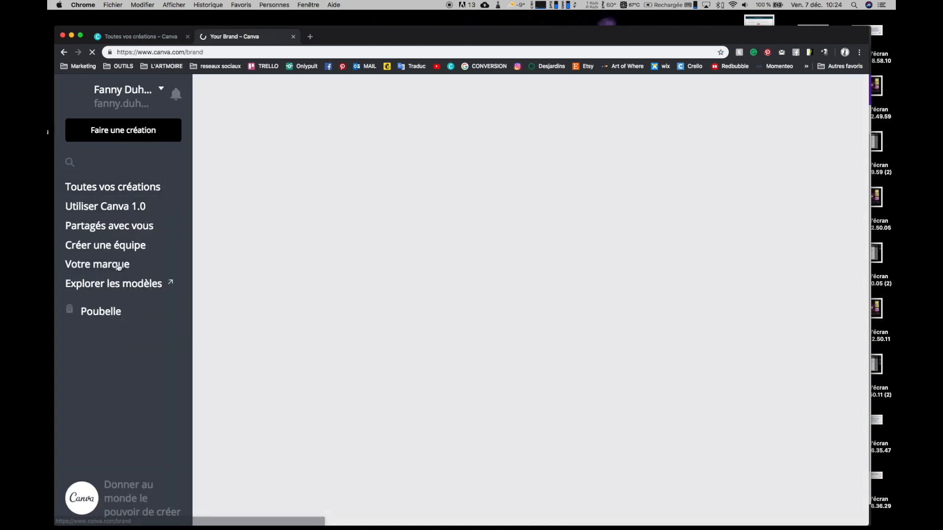
scroll(304, 236, "down", 3)
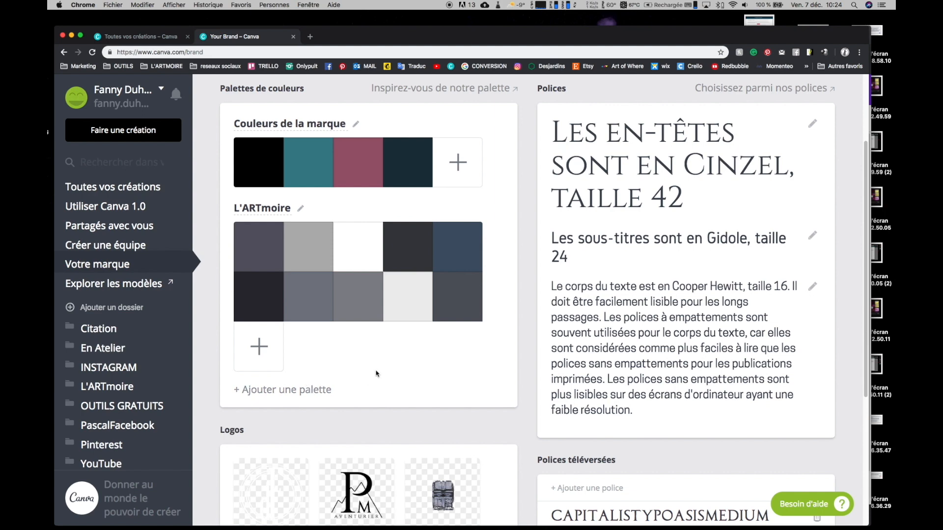
scroll(312, 354, "down", 5)
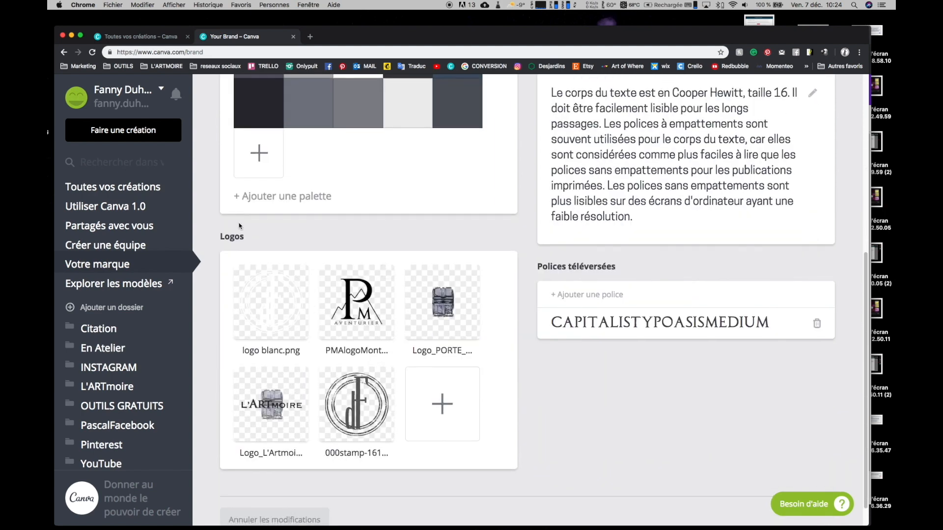
scroll(651, 374, "up", 5)
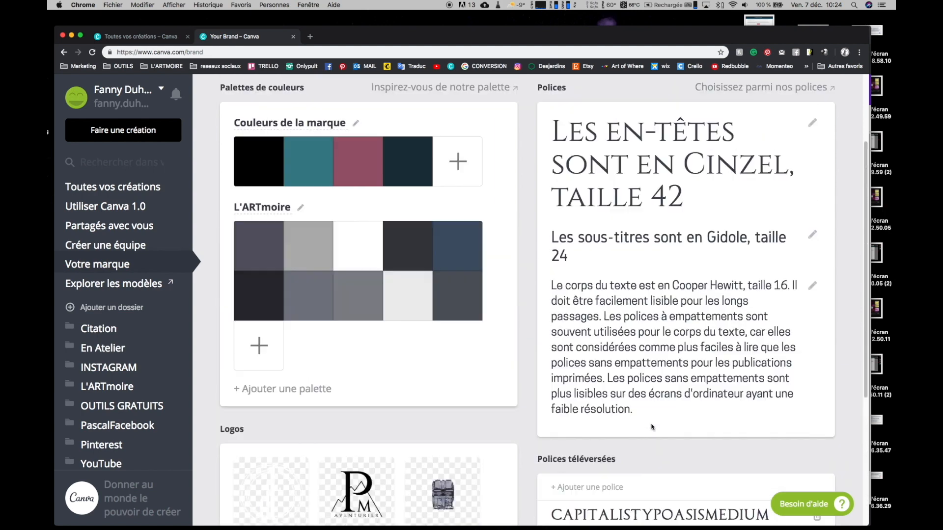
scroll(651, 344, "up", 1)
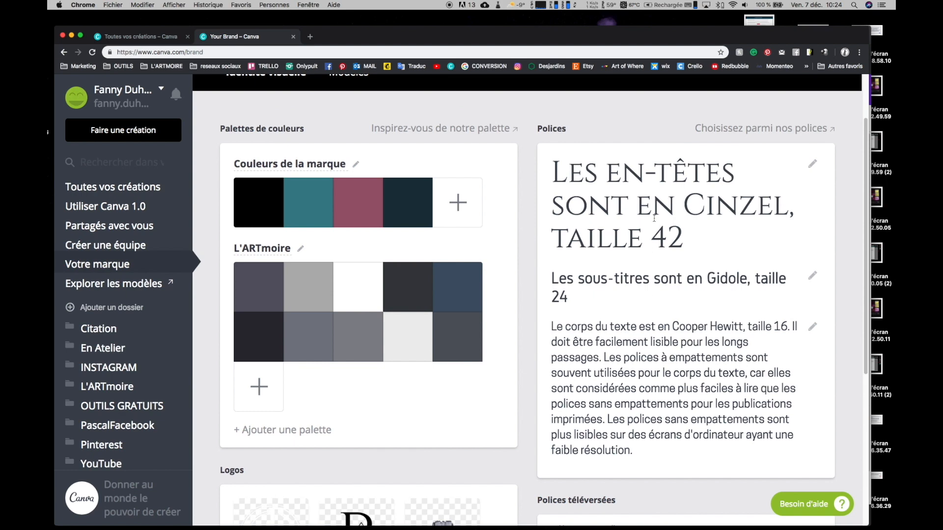
scroll(581, 280, "down", 6)
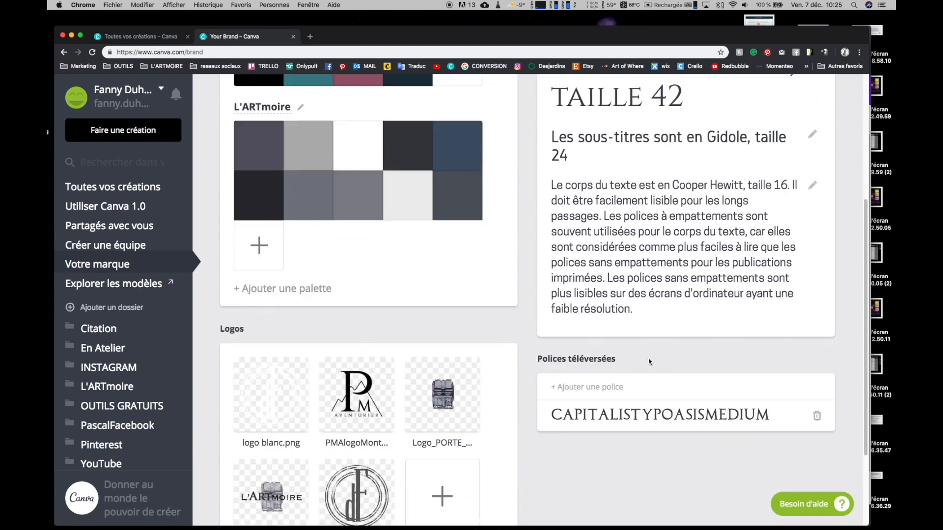
scroll(620, 370, "up", 6)
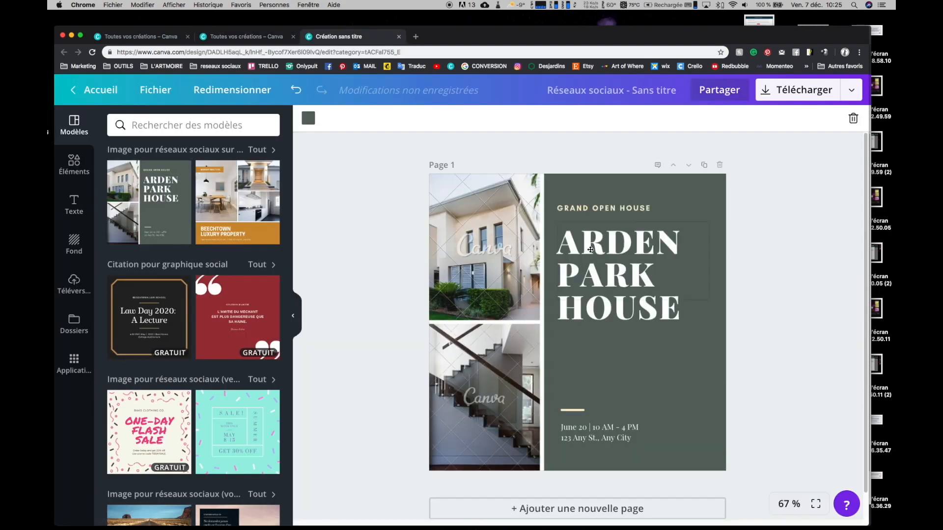
Select the ARDEN PARK HOUSE title text and view the brand fonts and brand colour palettes available for it
double_click(591, 249)
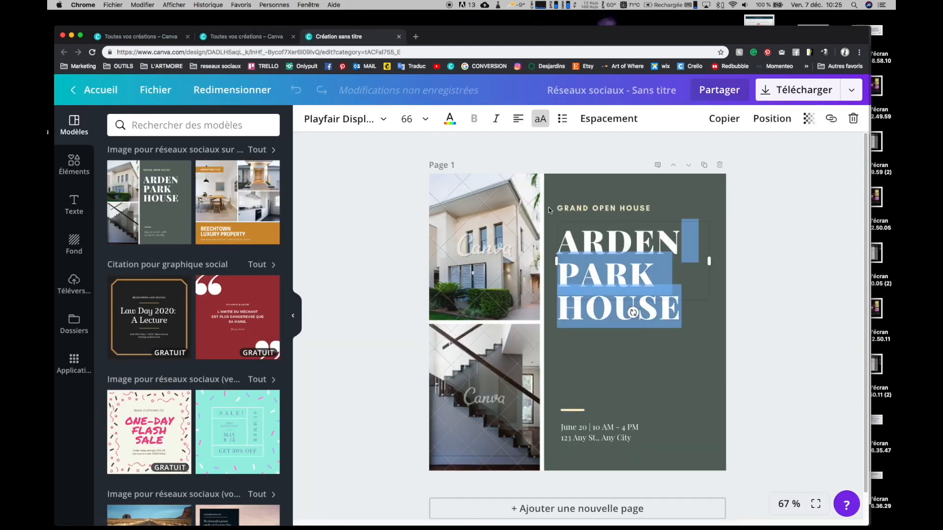
left_click(373, 120)
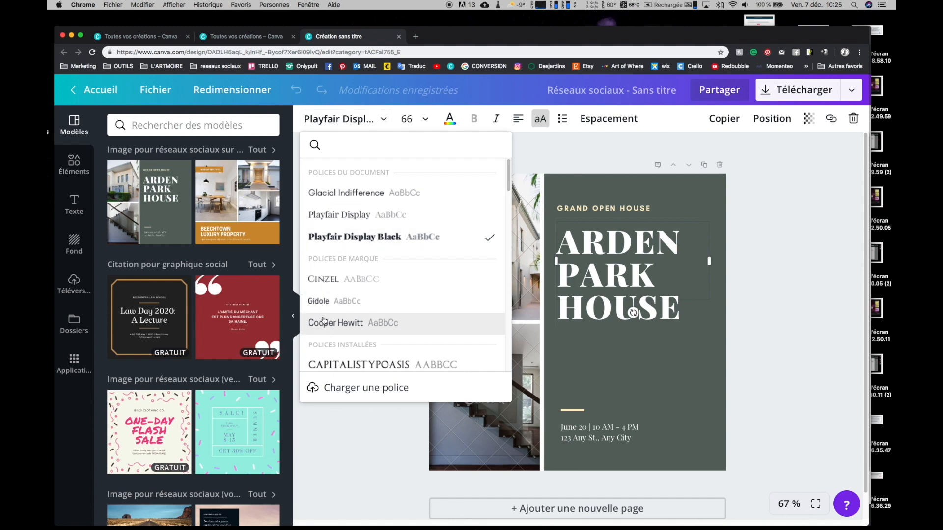
left_click(450, 120)
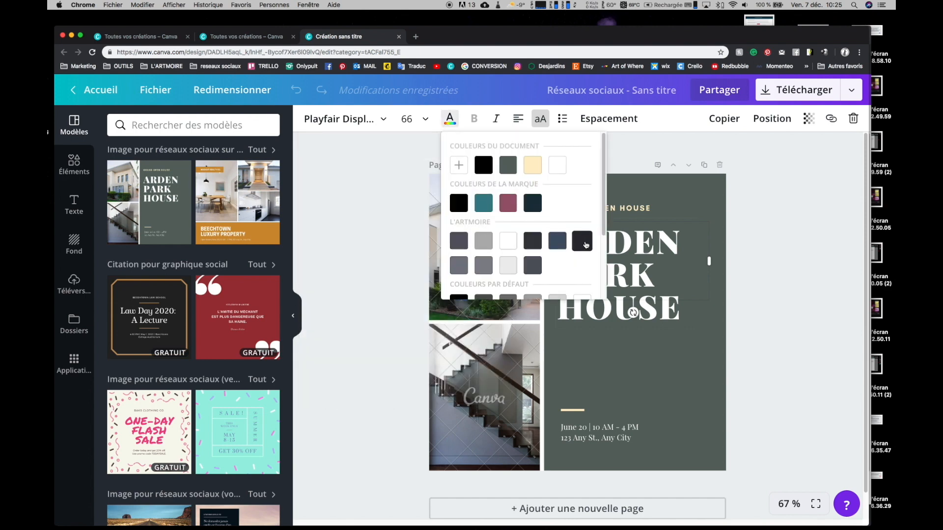
Return to the home page and add a new folder
left_click(96, 89)
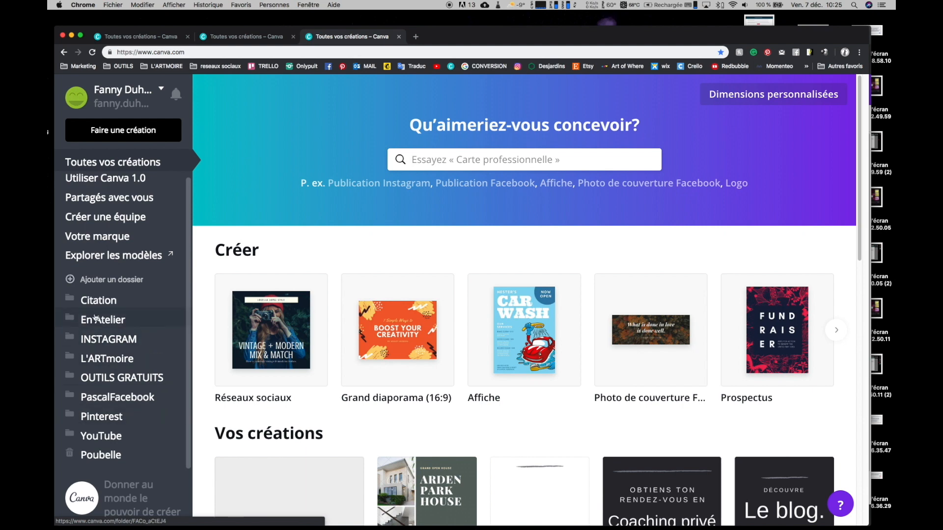
left_click(115, 281)
Create a Grand diaporama (16:9) design and apply the F/W 2020 Streetwear Collection cover page from the Streetwear Creative template
left_click(392, 334)
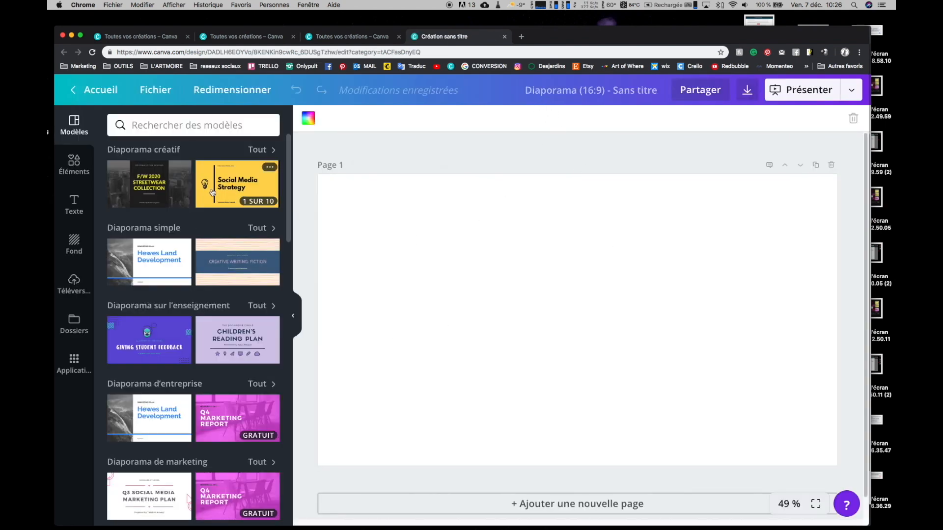
left_click(149, 194)
left_click(167, 206)
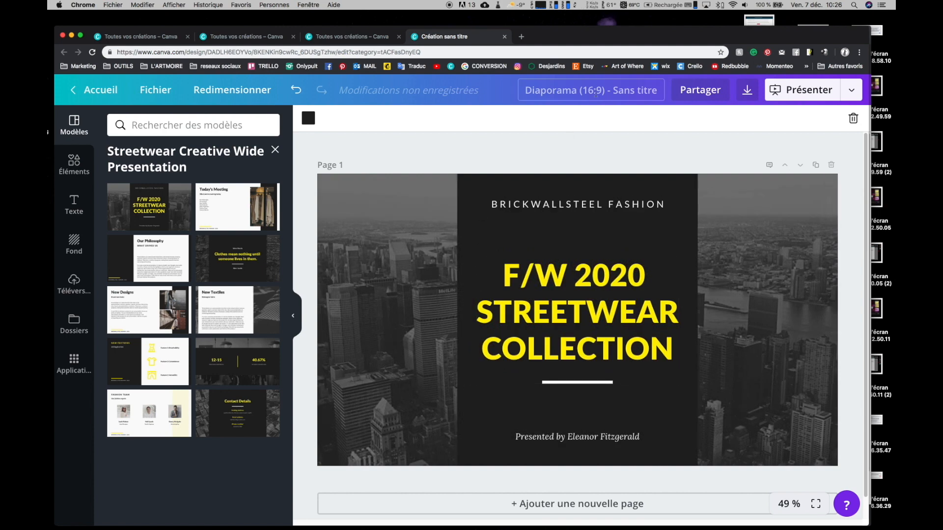
Make a resized copy of the streetwear presentation in the Publication Facebook format
left_click(241, 89)
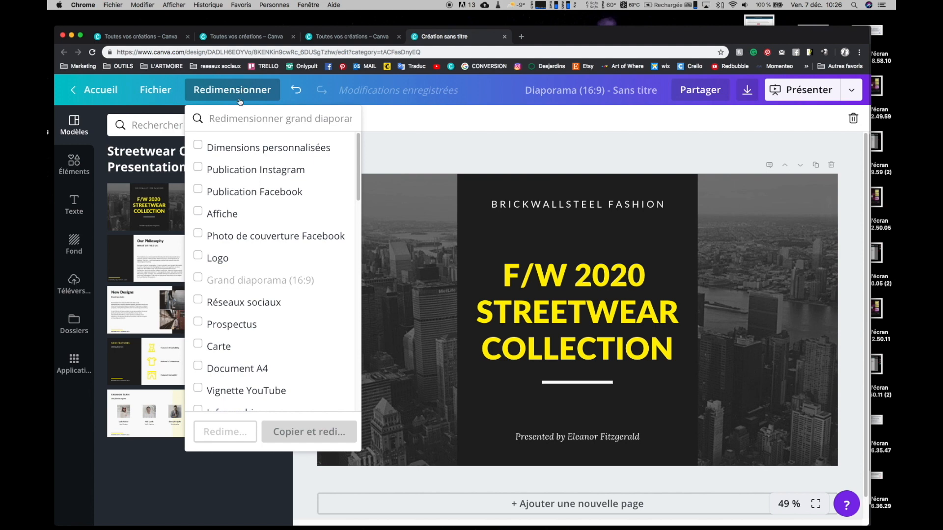
left_click(198, 192)
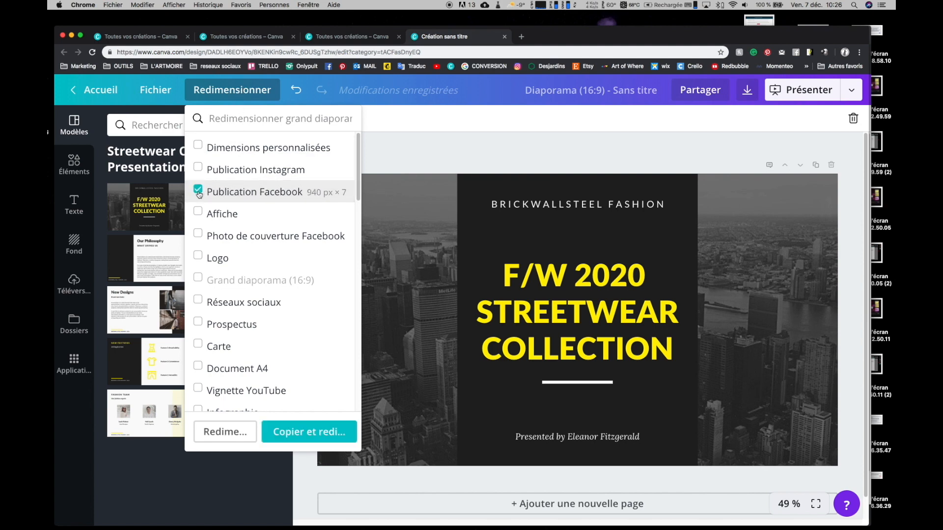
left_click(318, 434)
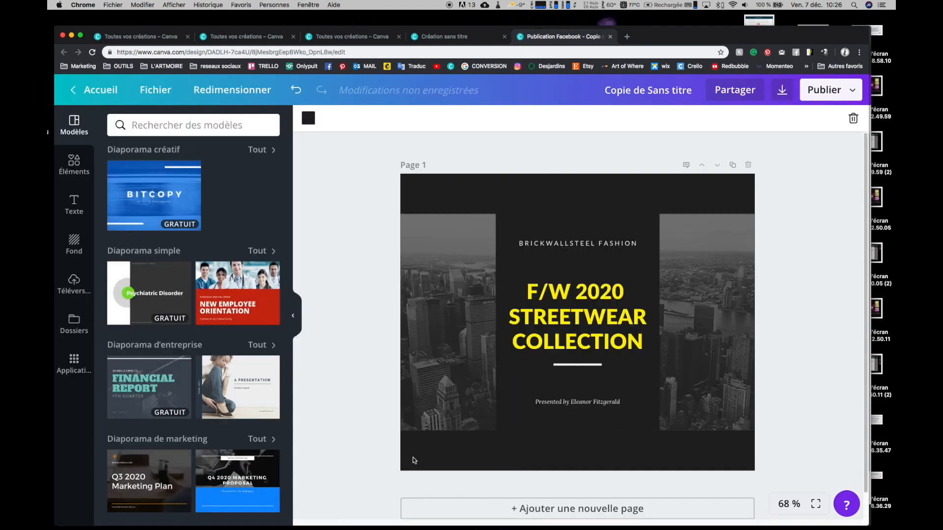
Make a resized copy of the Facebook version in the Publication Instagram format and return to the home page
left_click(231, 89)
left_click(197, 168)
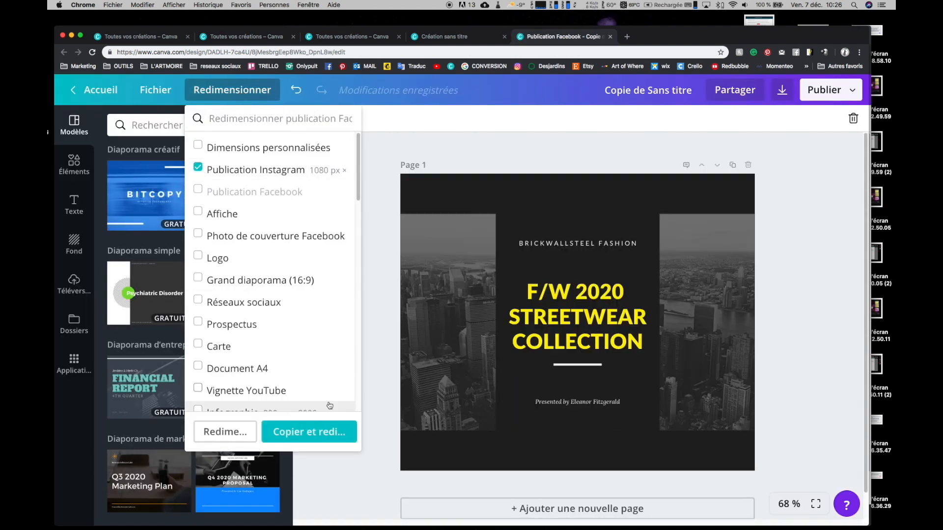
left_click(309, 431)
left_click(96, 90)
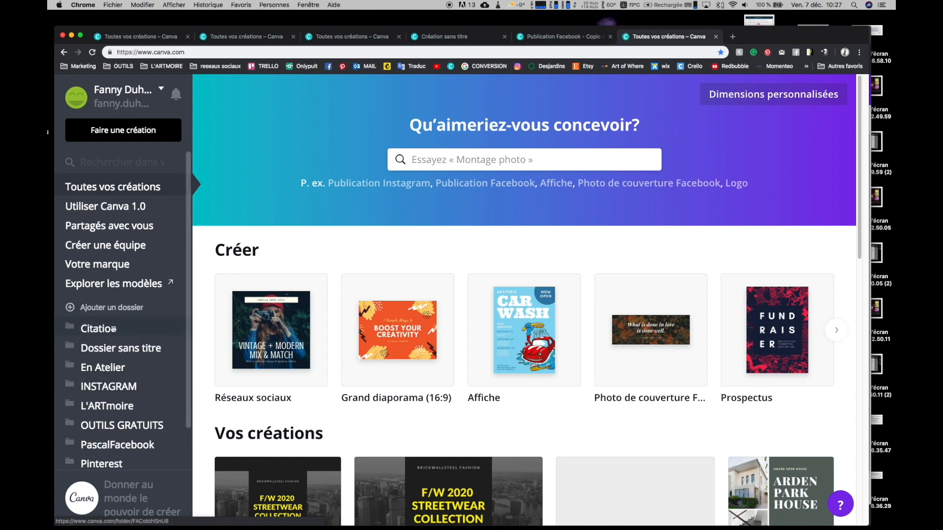
Open the En Atelier folder and start a new design using its elk painting publication as the template
left_click(109, 371)
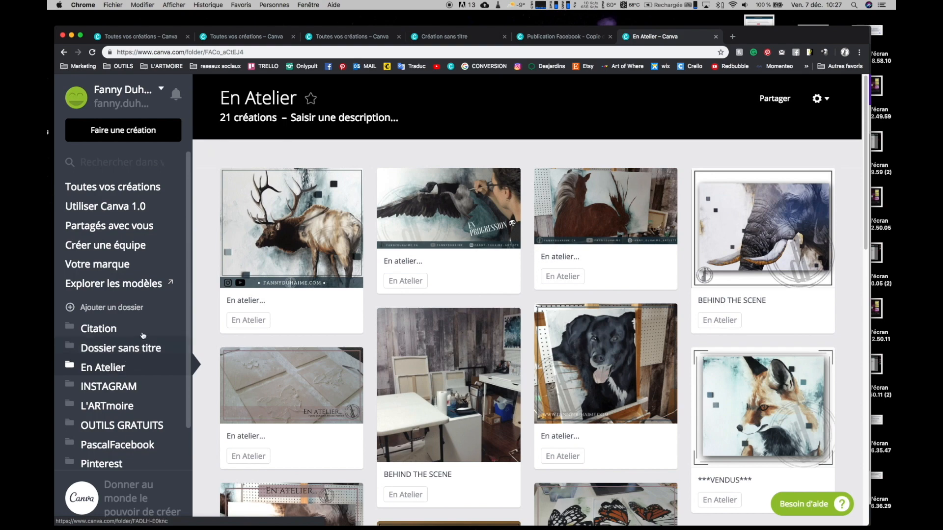
left_click(299, 226)
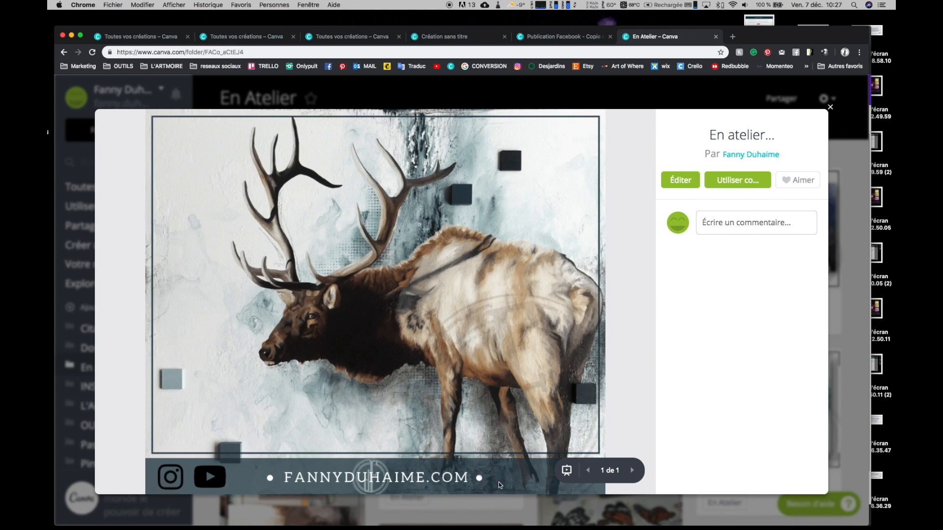
left_click(754, 181)
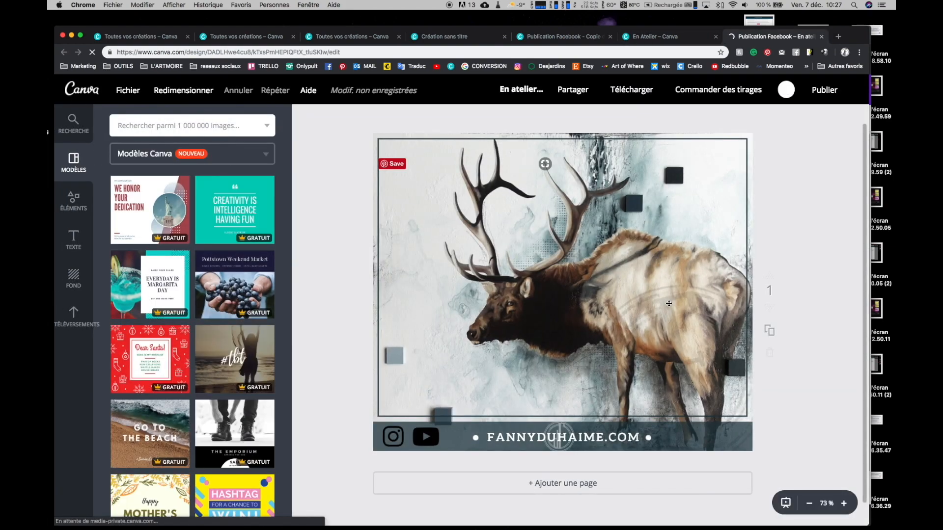
Replace the elk background image with the brown horse painting from the uploaded images
left_click(520, 134)
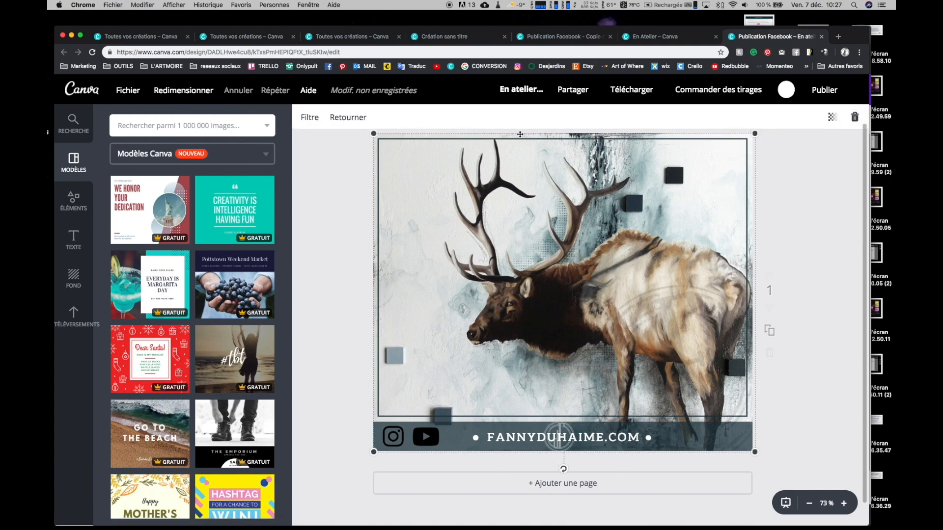
key("Delete")
left_click(74, 314)
left_click(133, 347)
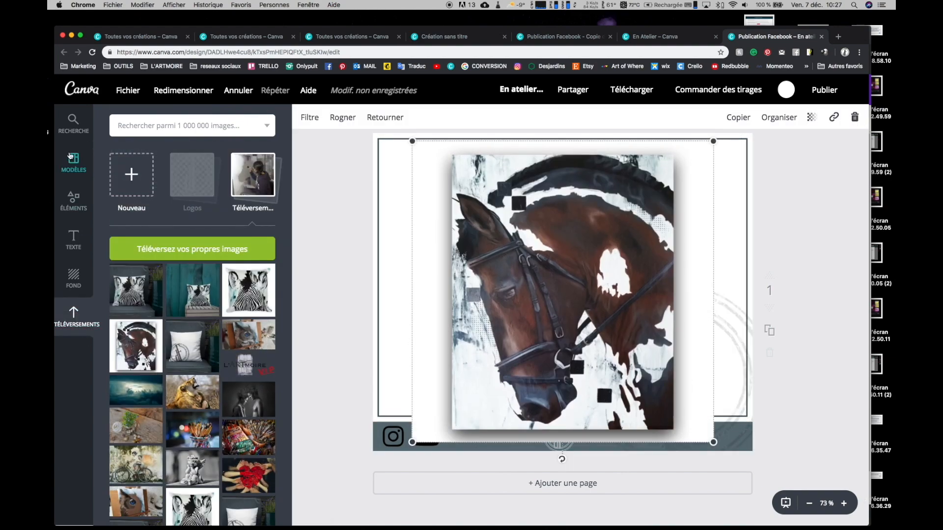
Enlarge the horse painting slightly, shift it on the page, and send it behind the frame, logo and footer banner
left_click(78, 172)
left_click_drag(415, 160, 427, 146)
left_click(779, 117)
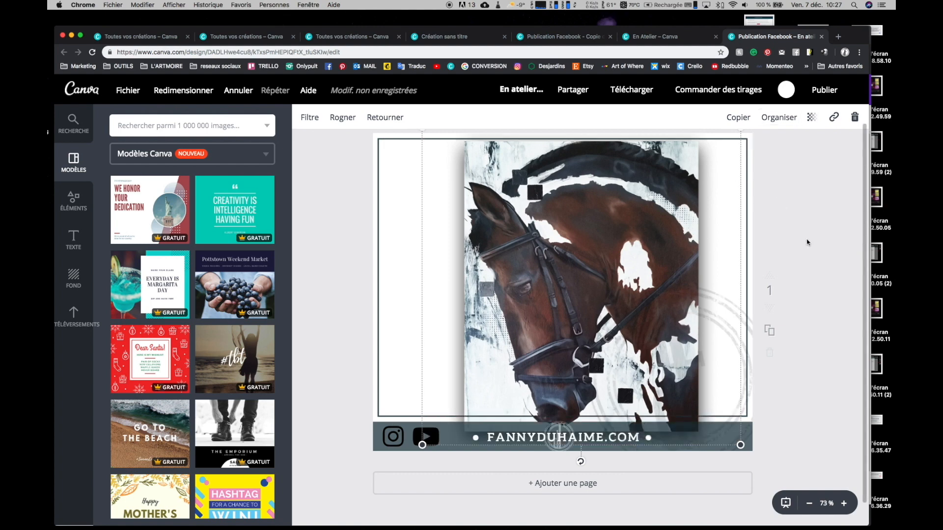
left_click(825, 251)
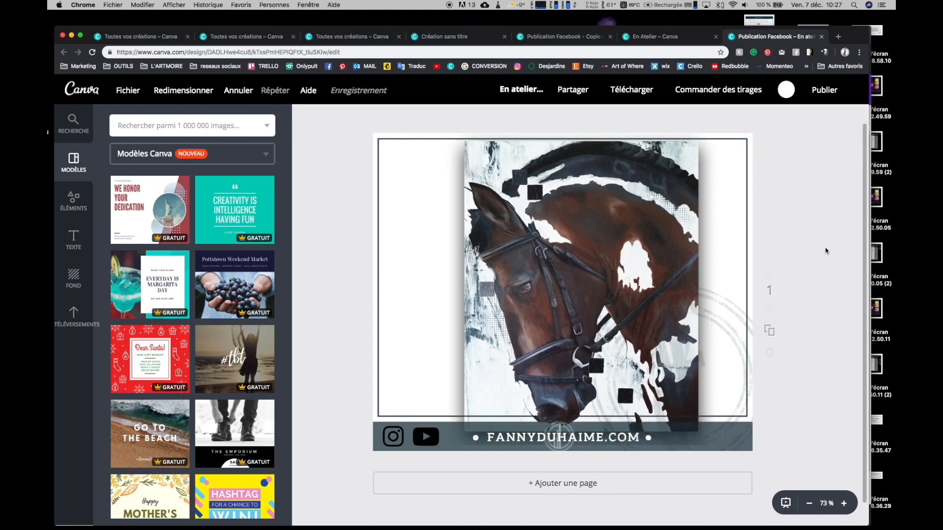